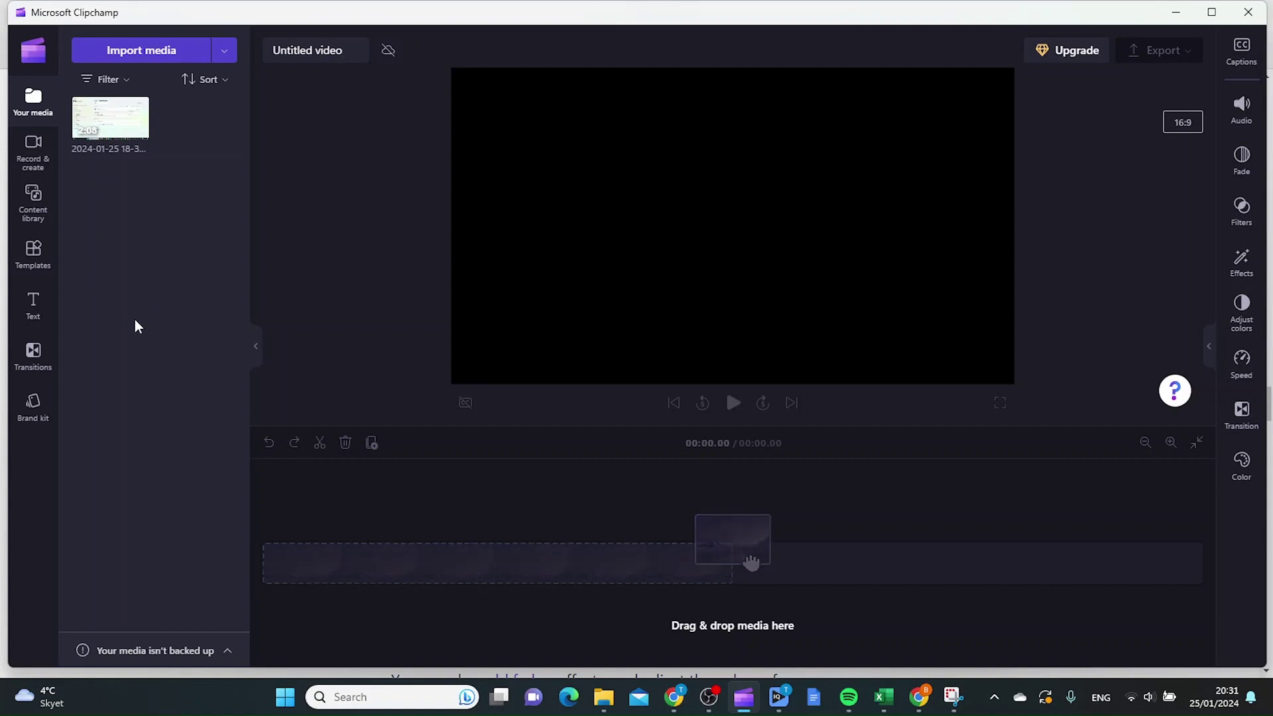
Add the screen recording from Your media to the timeline as a 2:08 clip.
click(34, 107)
click(51, 119)
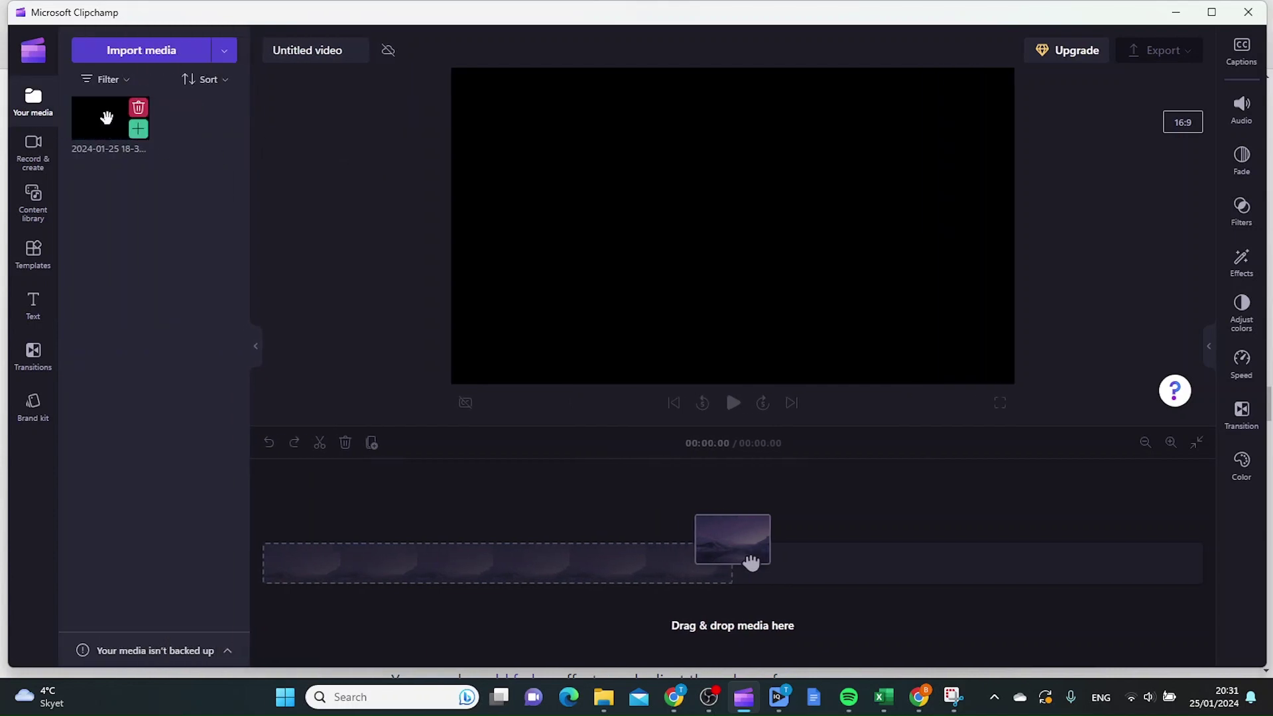
drag(127, 133, 270, 569)
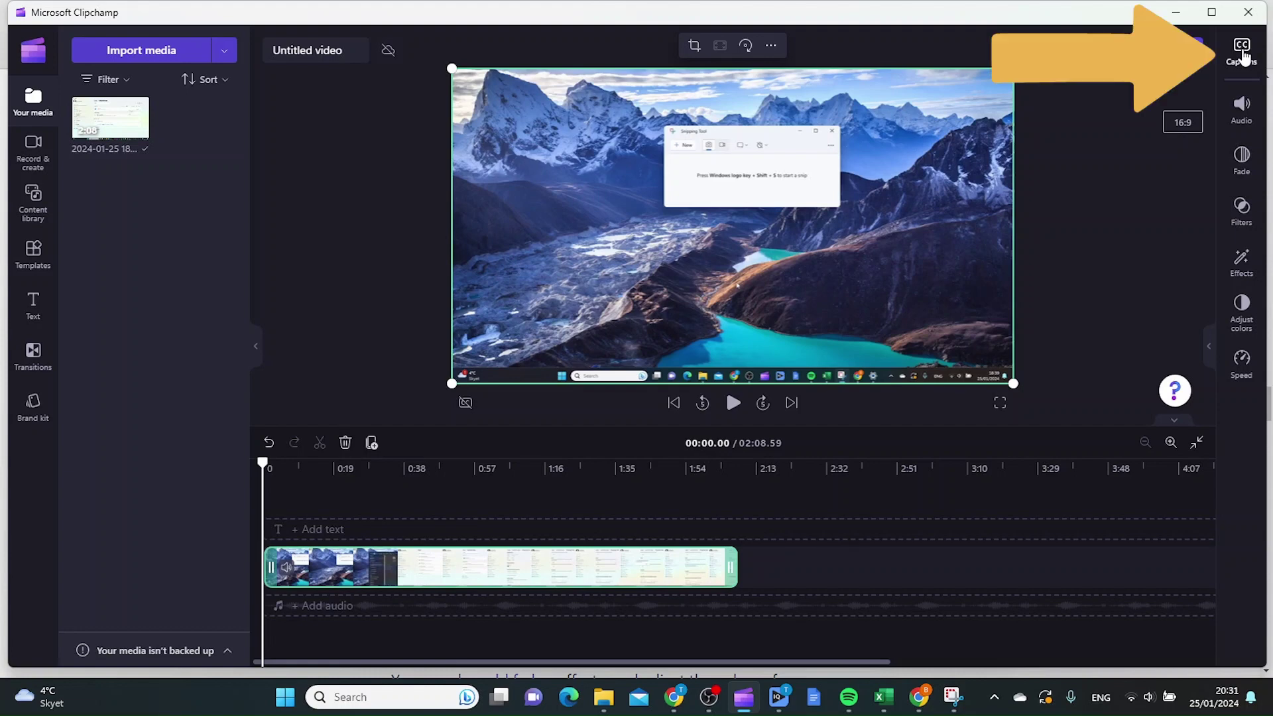
Turn on English autocaptions and transcribe the clip's speech into a timestamped transcript.
click(1243, 57)
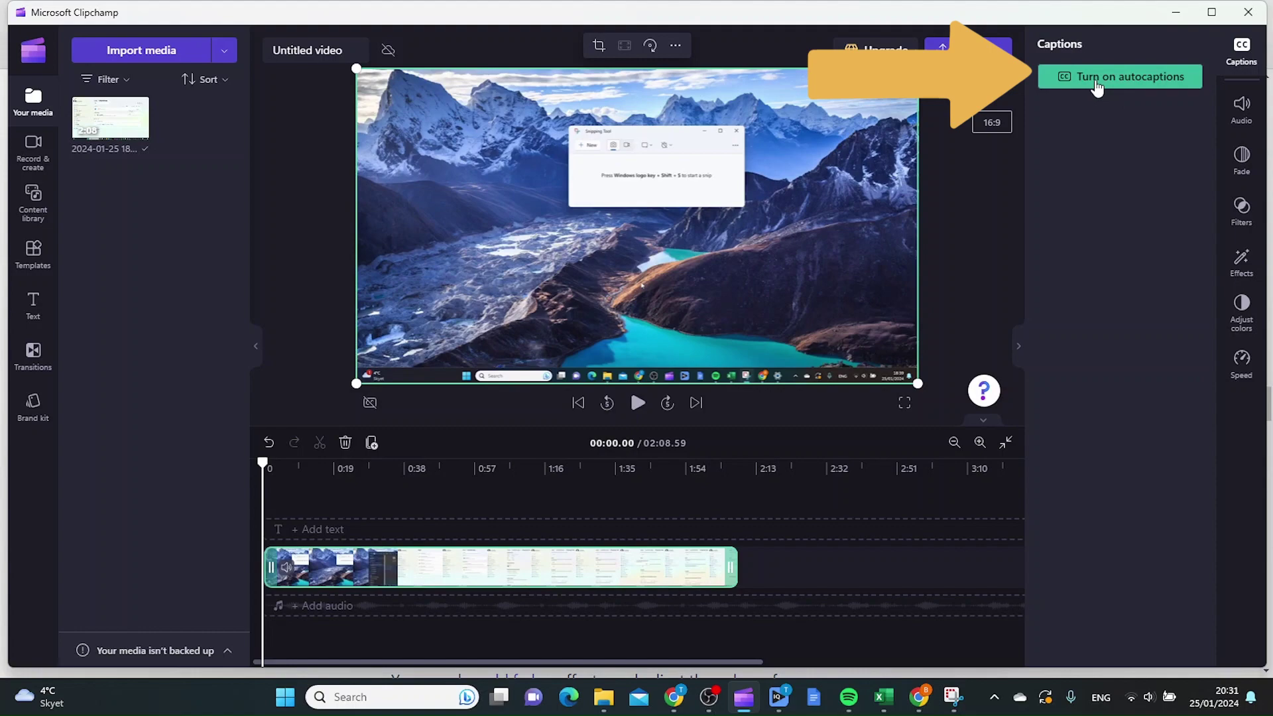
click(1096, 80)
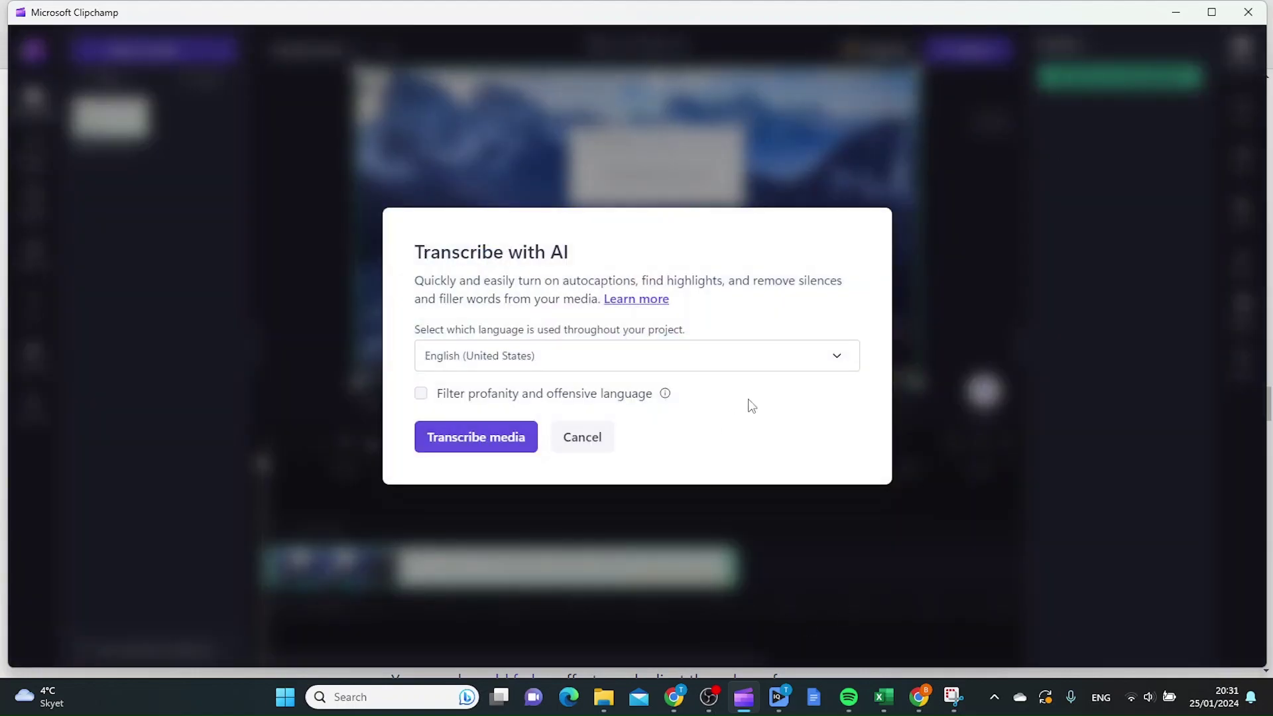
click(468, 437)
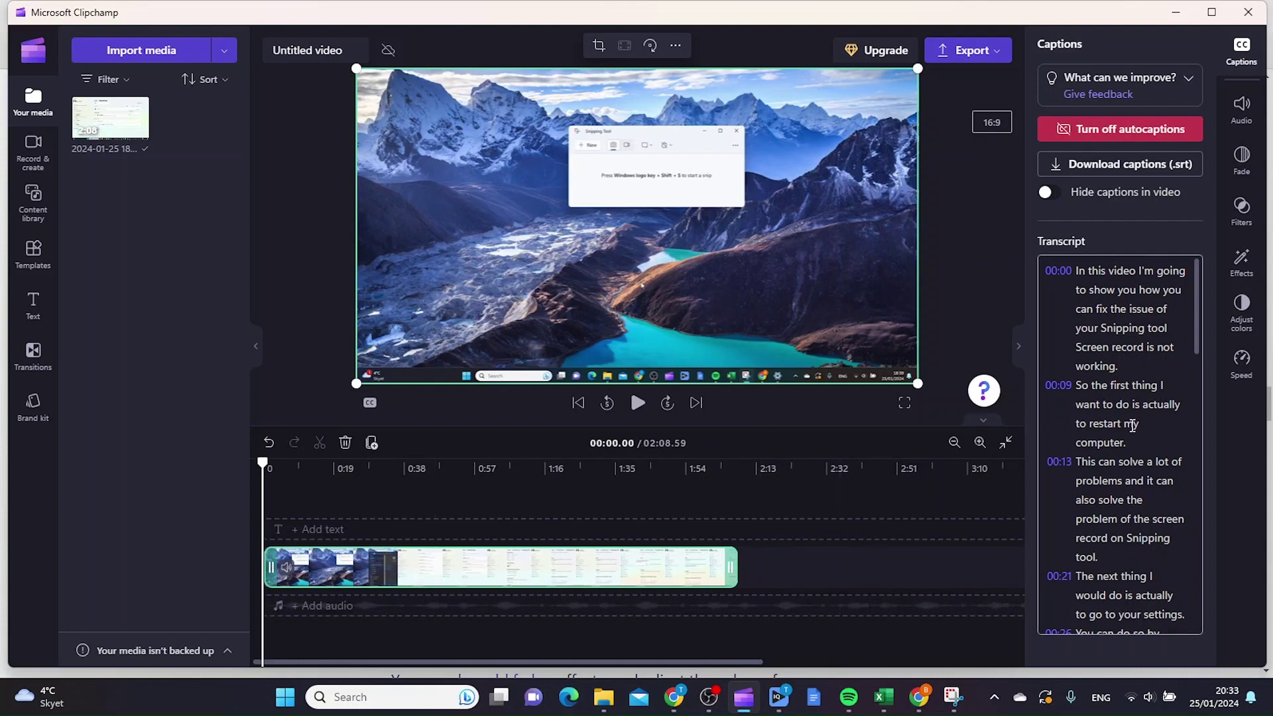
scroll(1132, 426, down, 2)
scroll(1134, 417, down, 3)
scroll(1137, 428, up, 5)
click(636, 403)
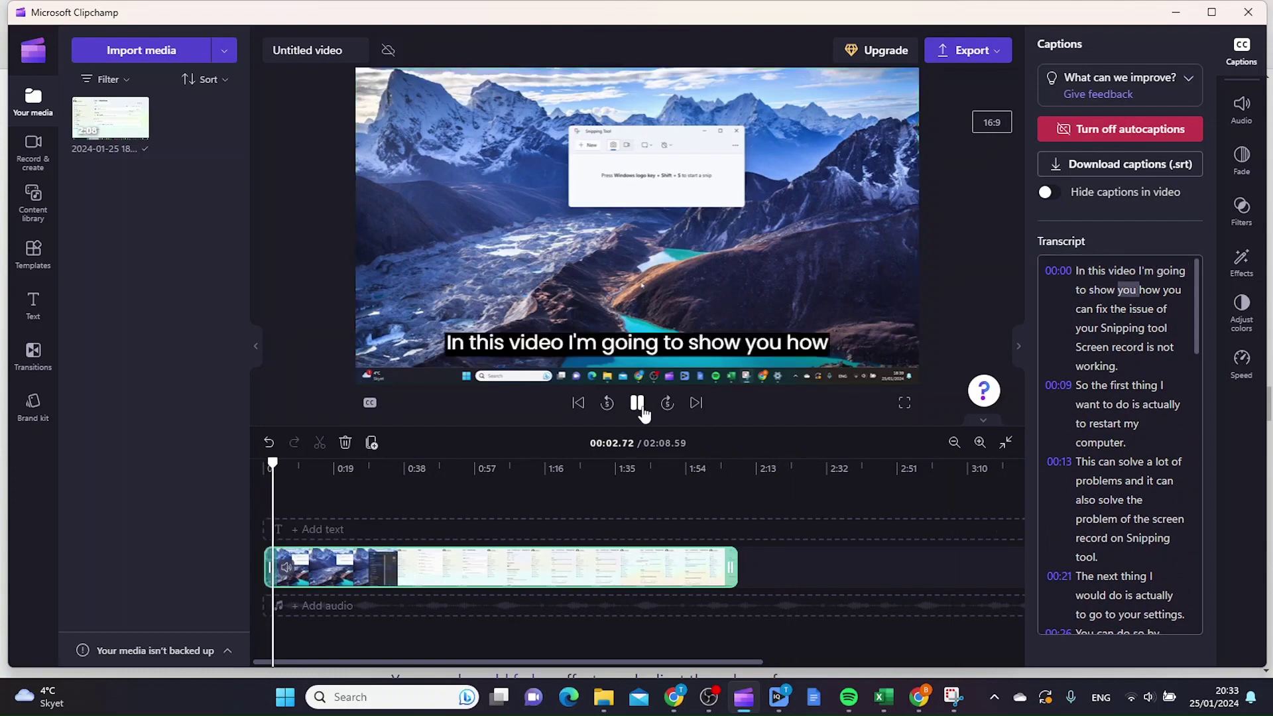
click(637, 402)
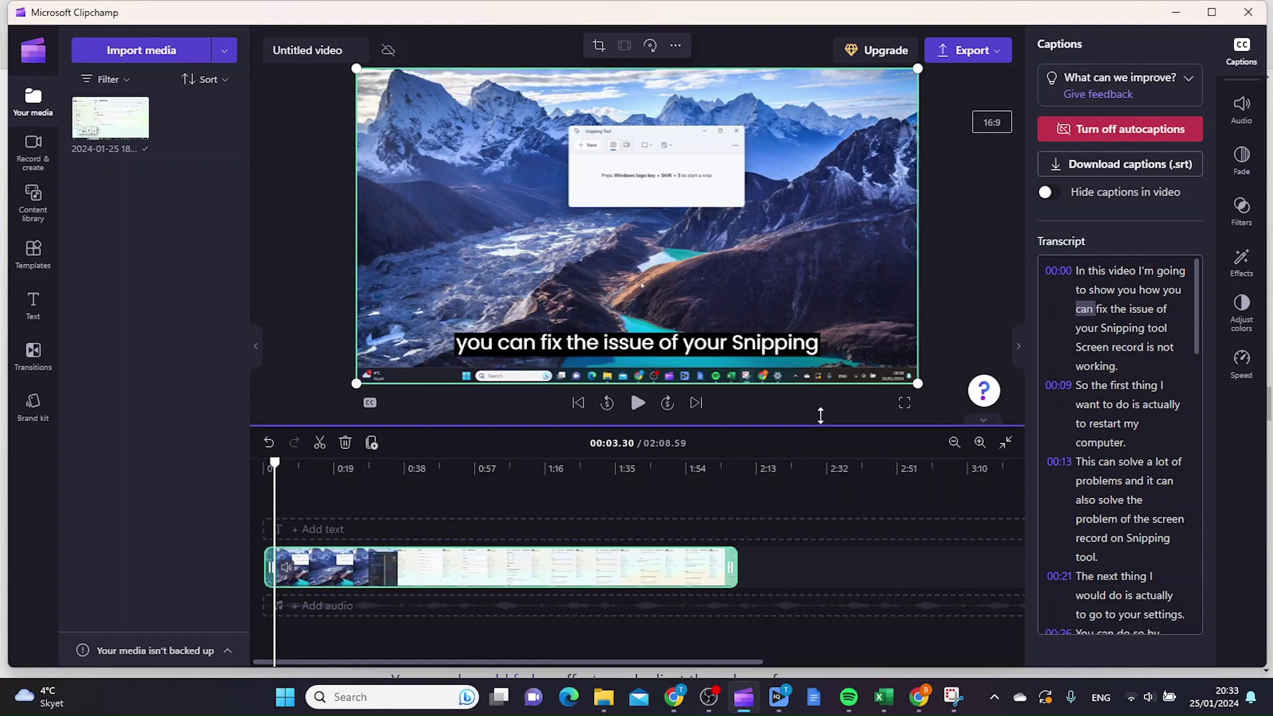
scroll(1158, 500, down, 2)
scroll(1159, 500, up, 2)
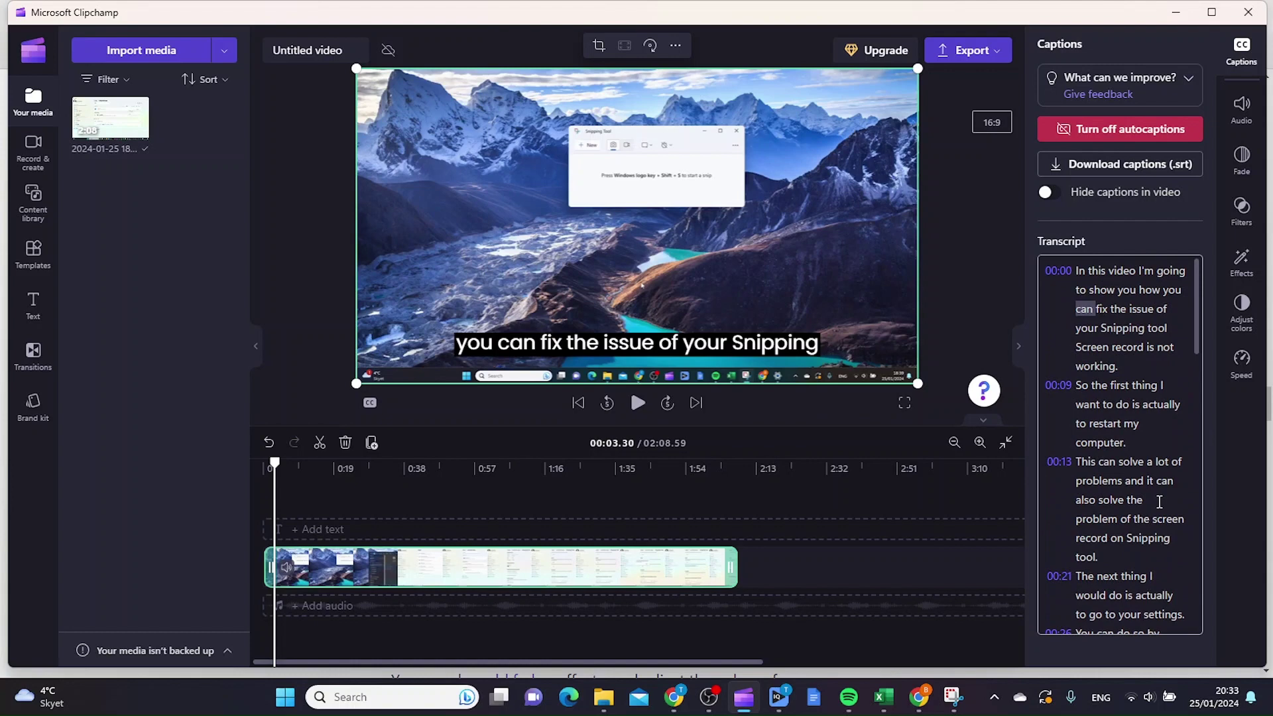
click(764, 420)
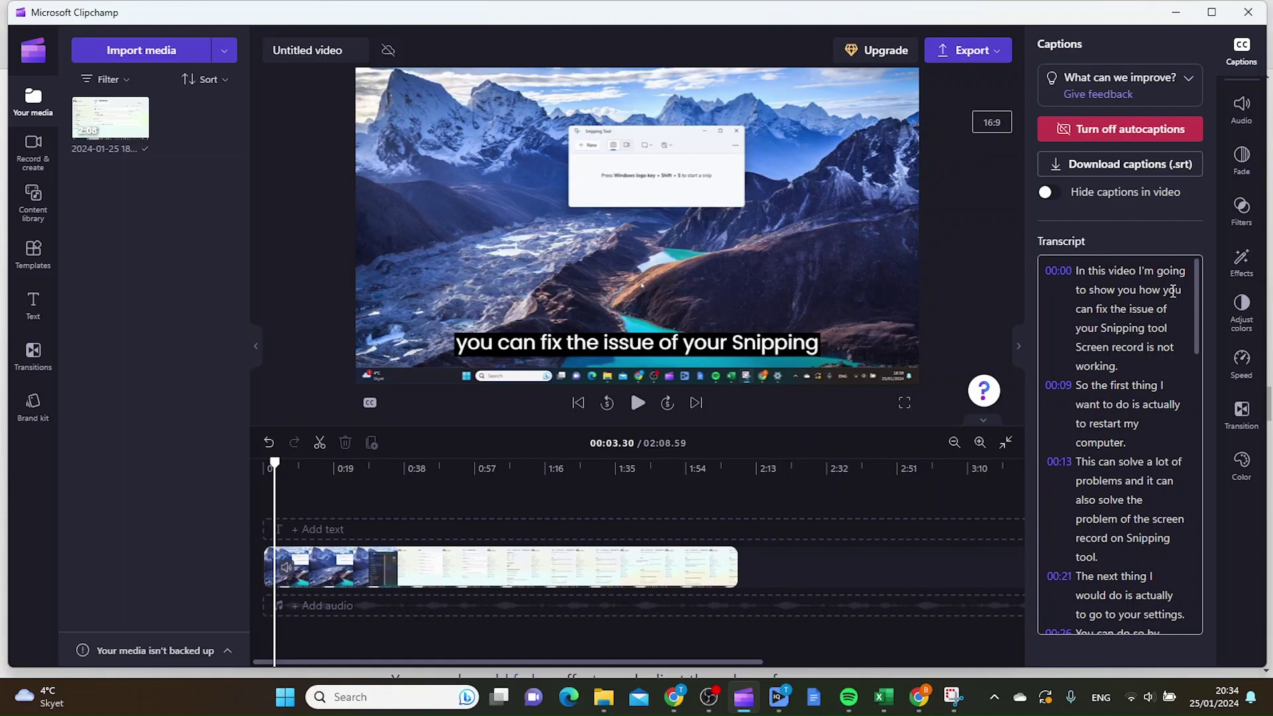
Delete the words 'tool', 'Snipping' and 'your' from the first transcript line.
click(1167, 326)
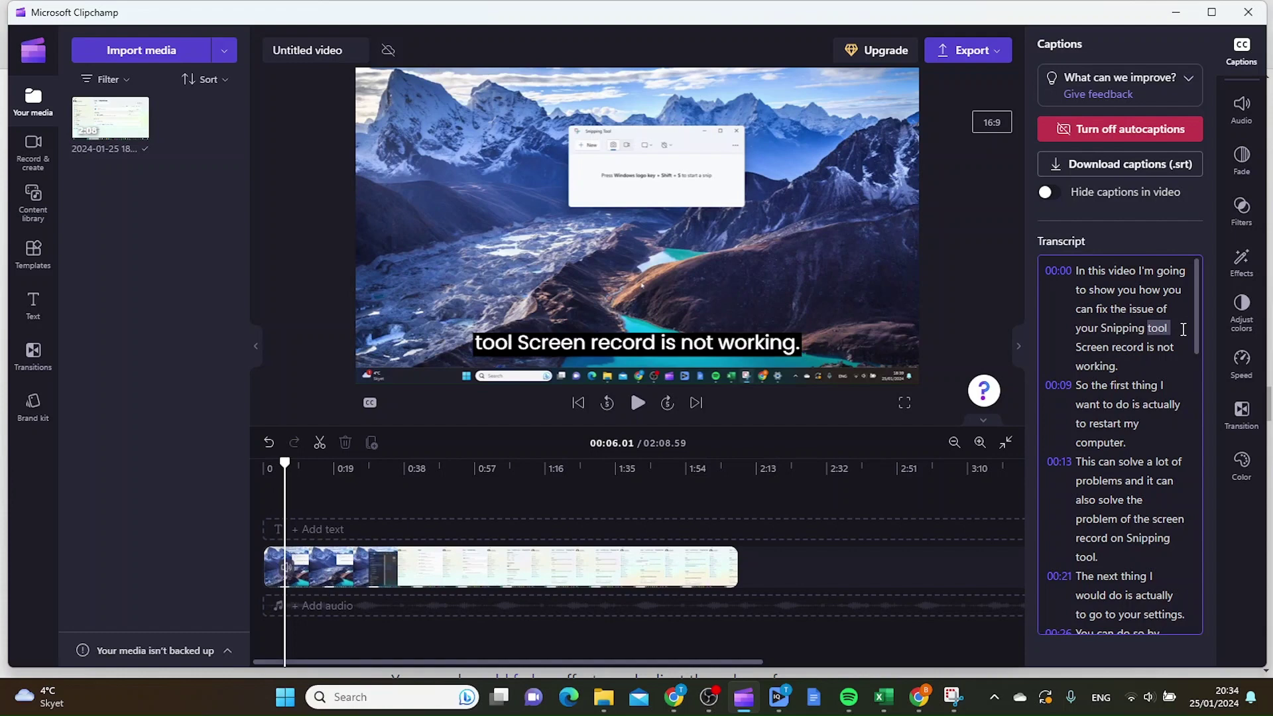
key(BackSpace)
key(BackSpace)
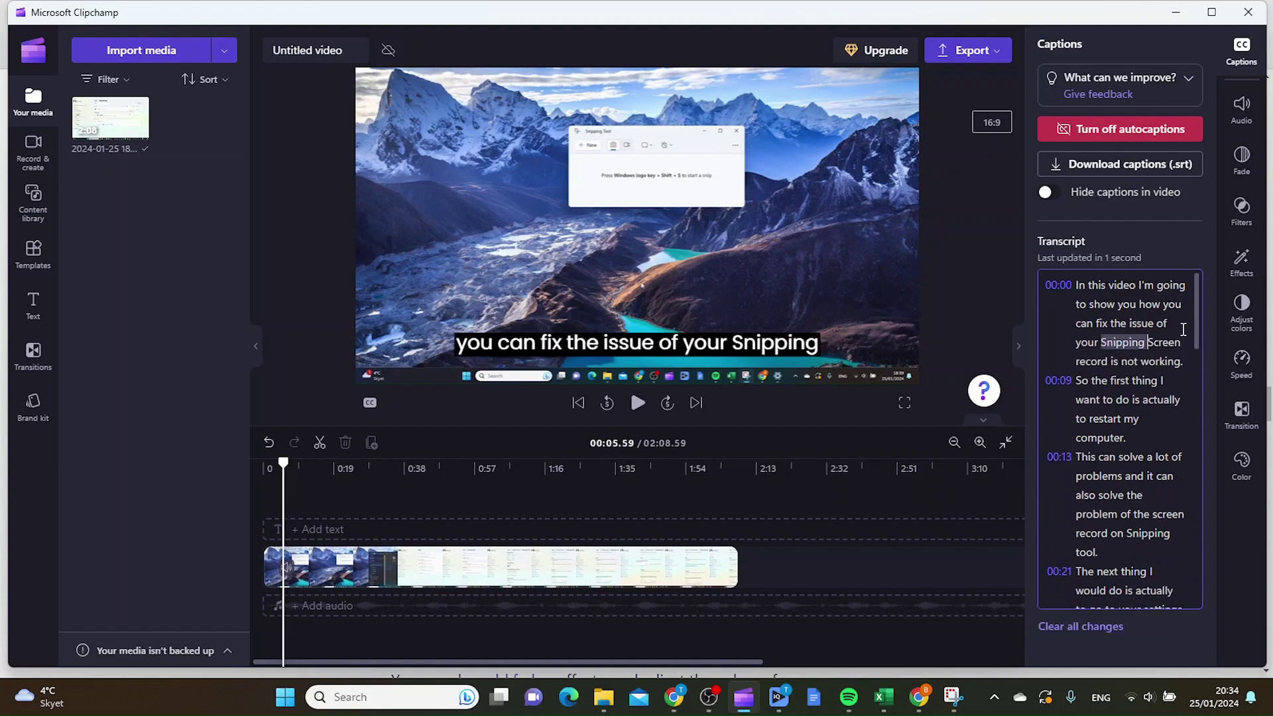
key(BackSpace)
key(BackSpace)
key(BackSpace)
key(BackSpace)
key(BackSpace)
key(BackSpace)
key(BackSpace)
key(BackSpace)
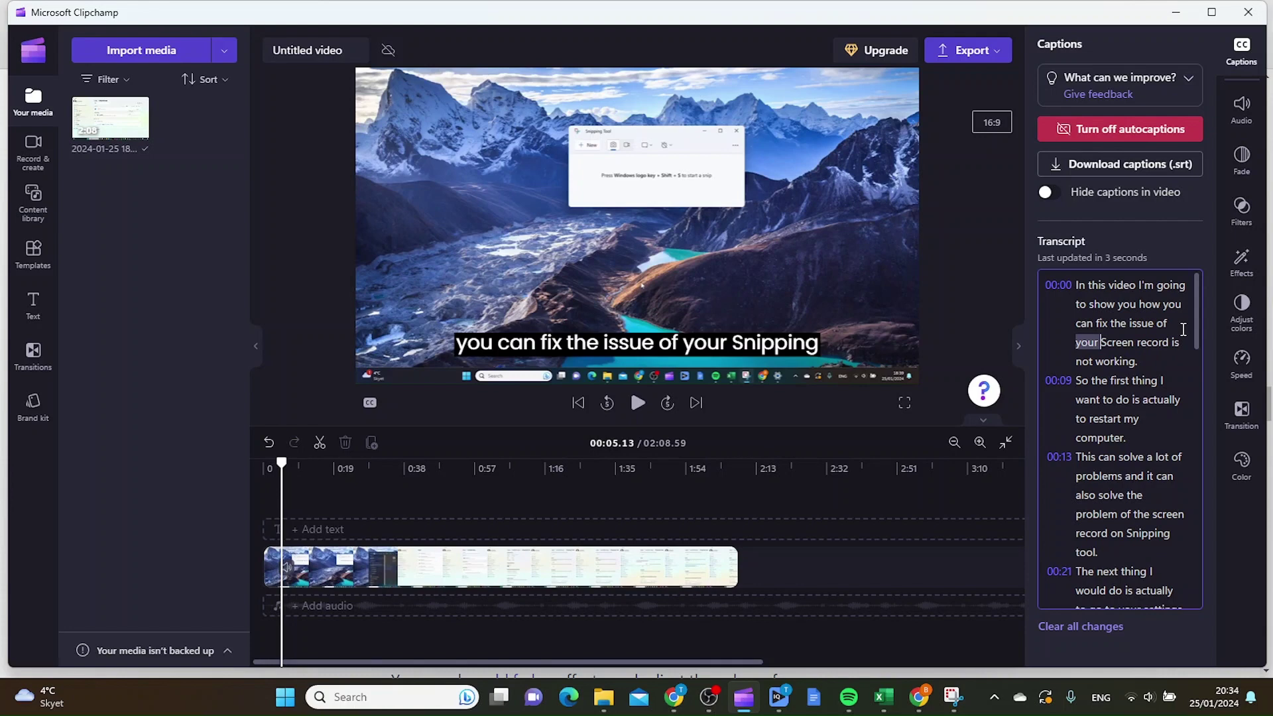
key(BackSpace)
key(BackSpace)
key(BackSpace)
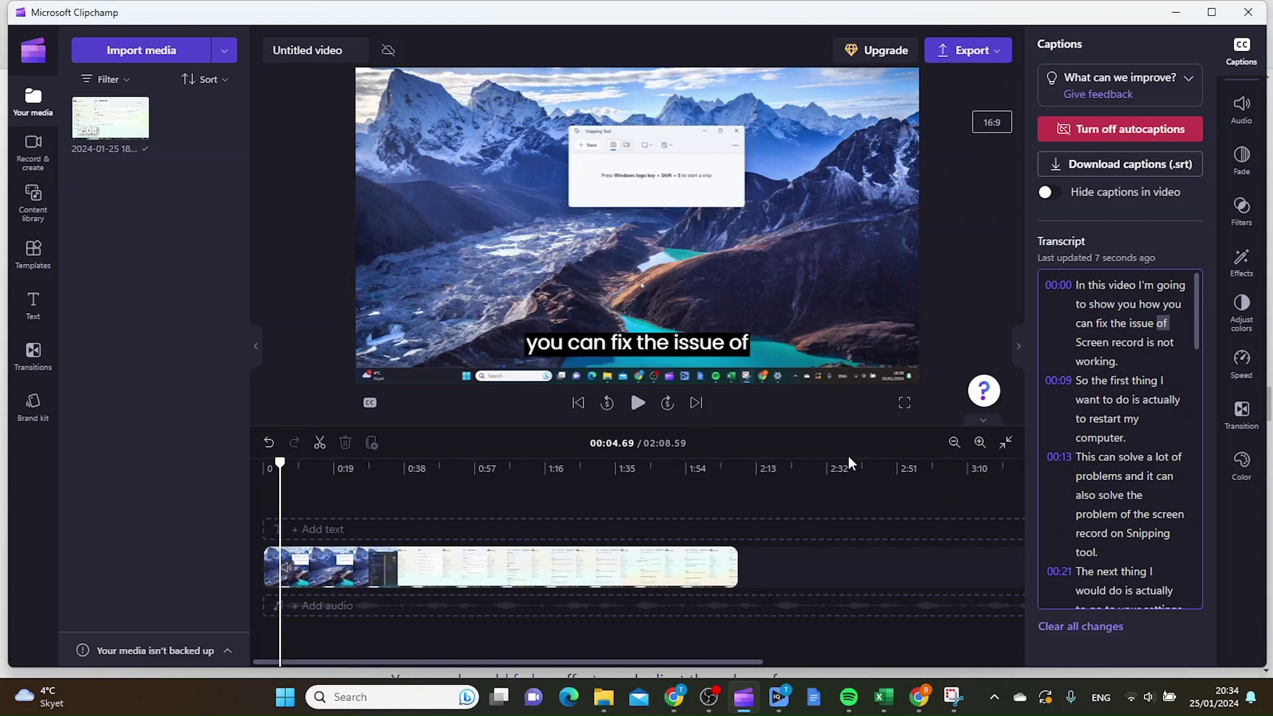
Select the 'you can fix the issue of' caption and enlarge it with the Size slider.
click(645, 345)
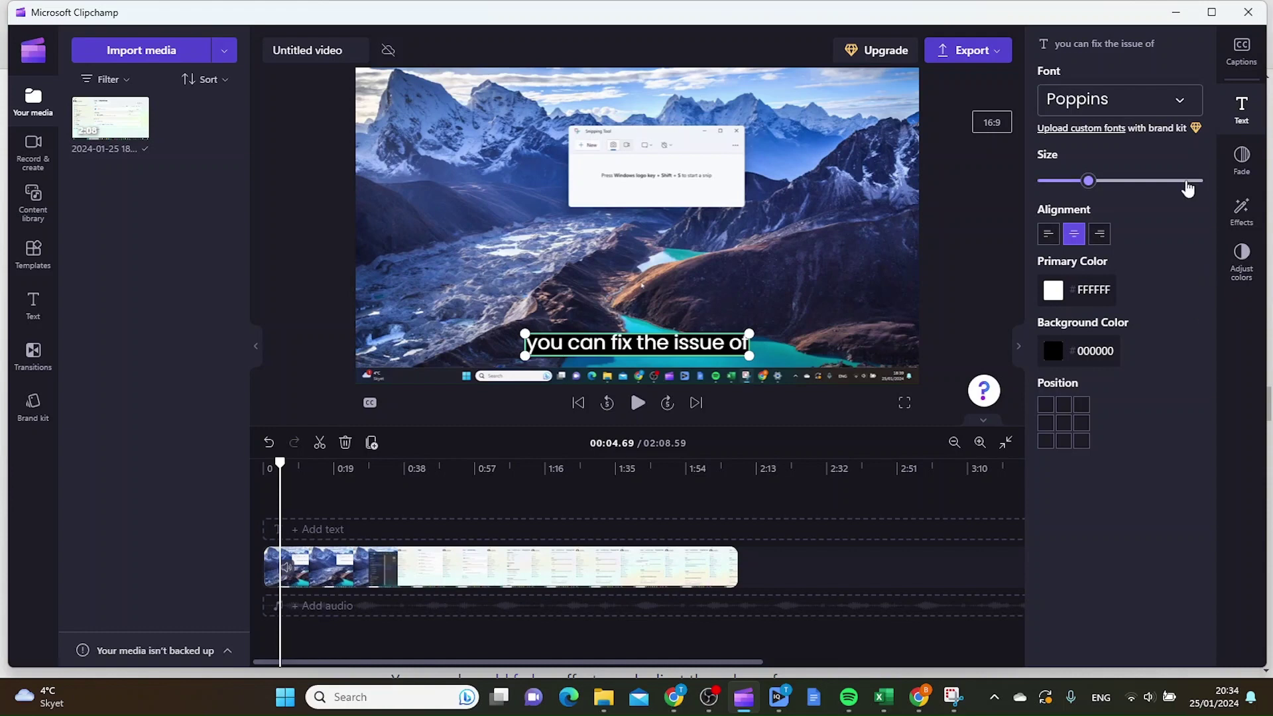
click(1242, 110)
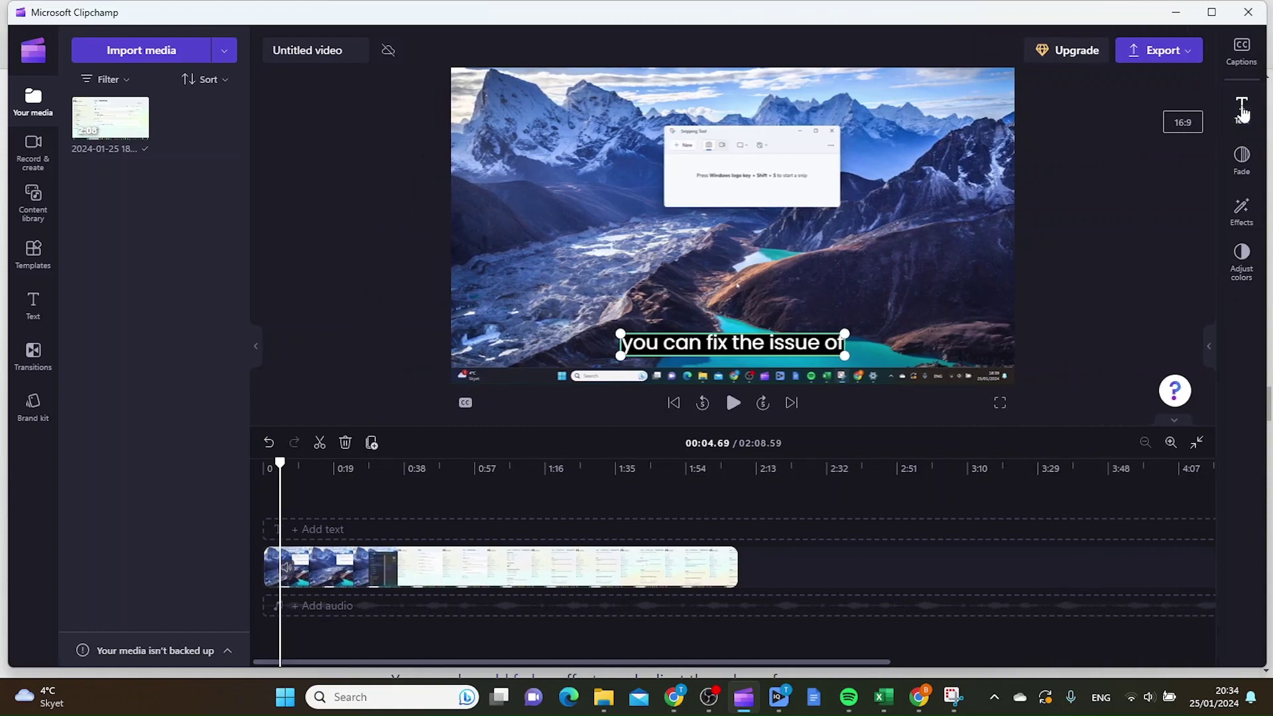
click(1241, 109)
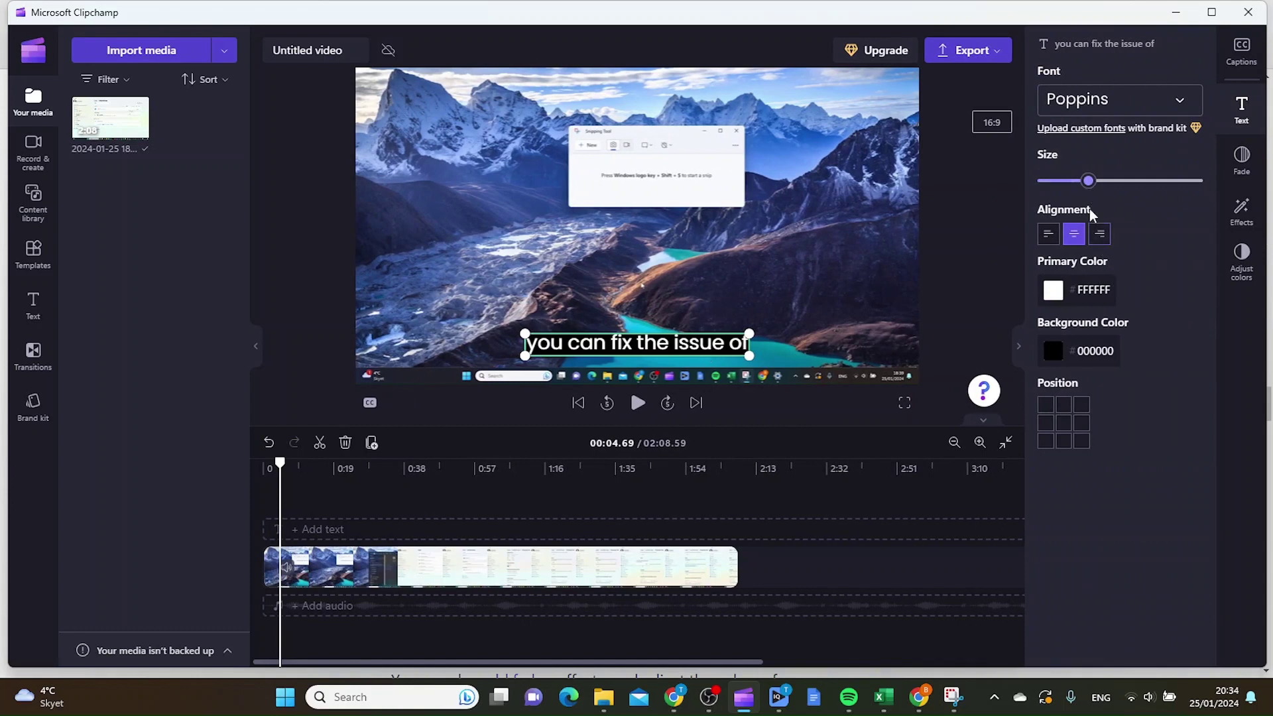
drag(1090, 190, 1156, 186)
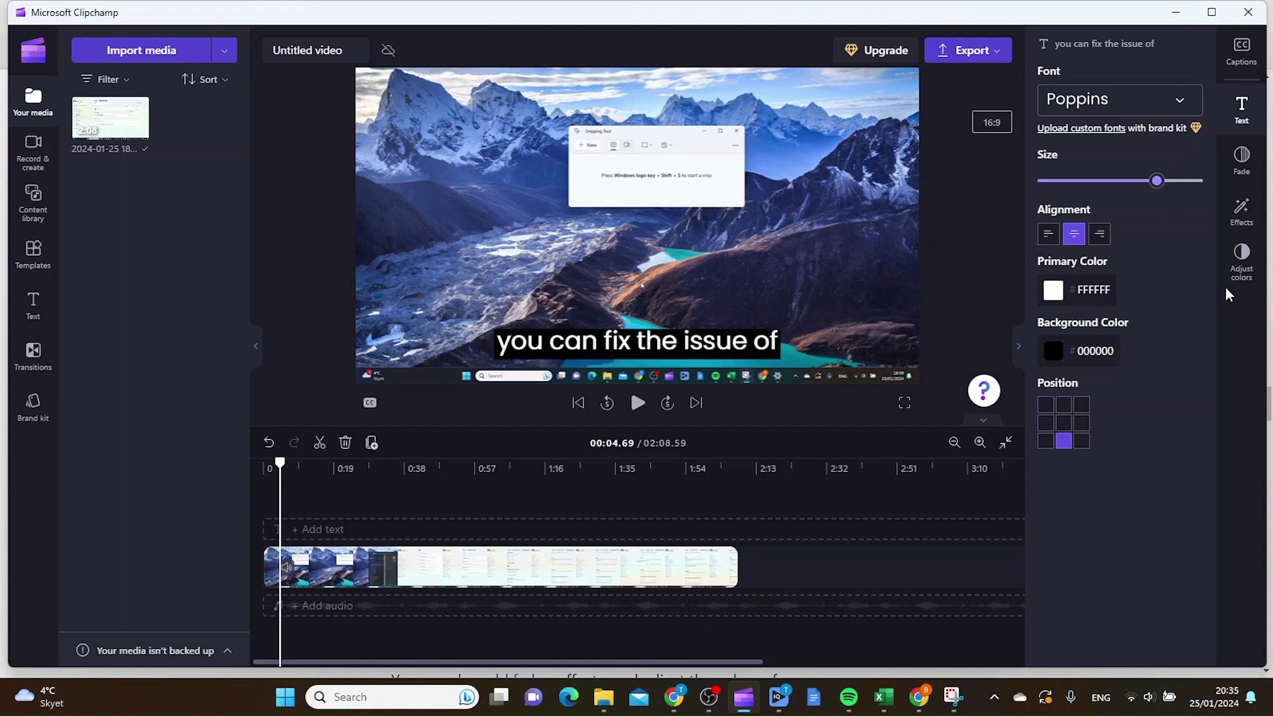
click(1057, 301)
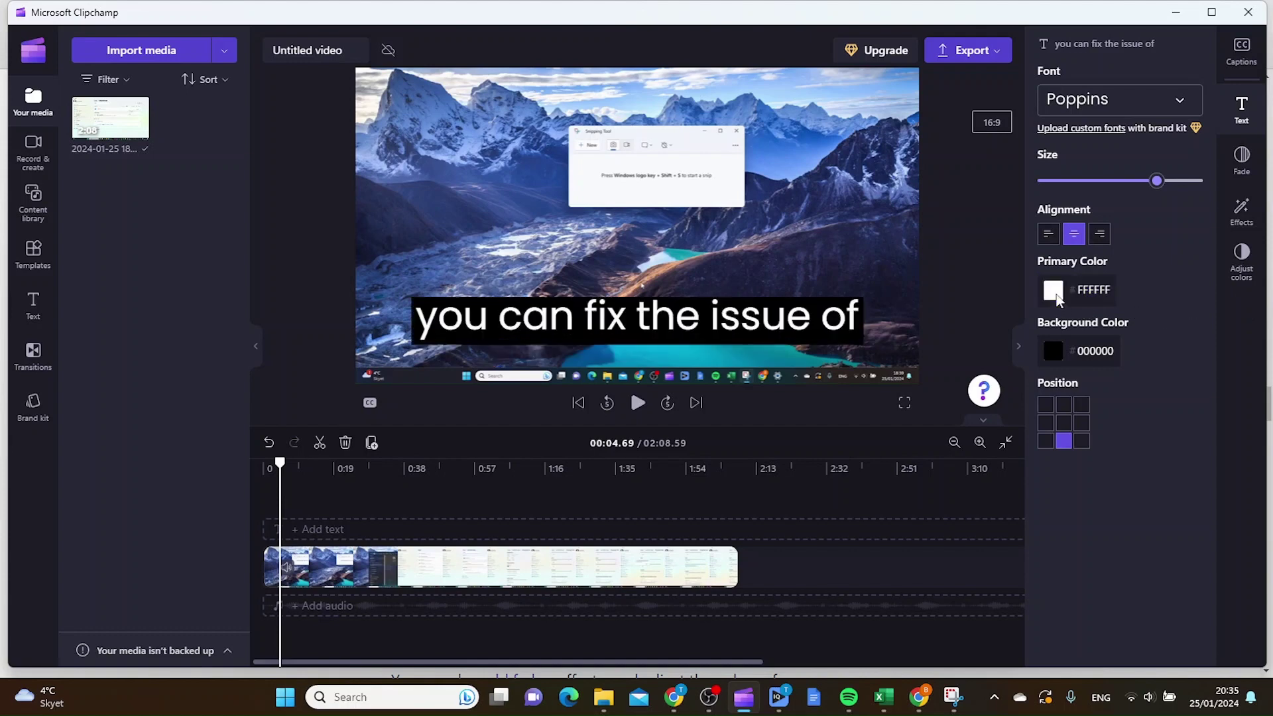
click(1055, 290)
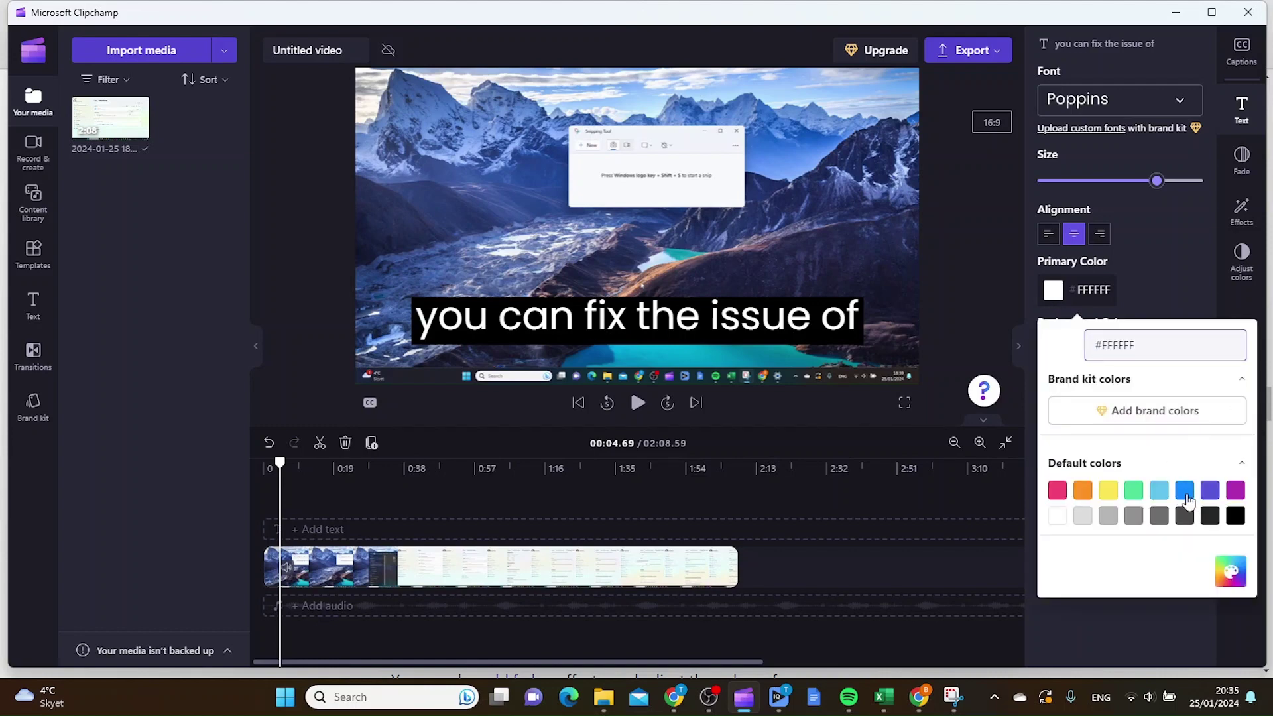
click(1185, 494)
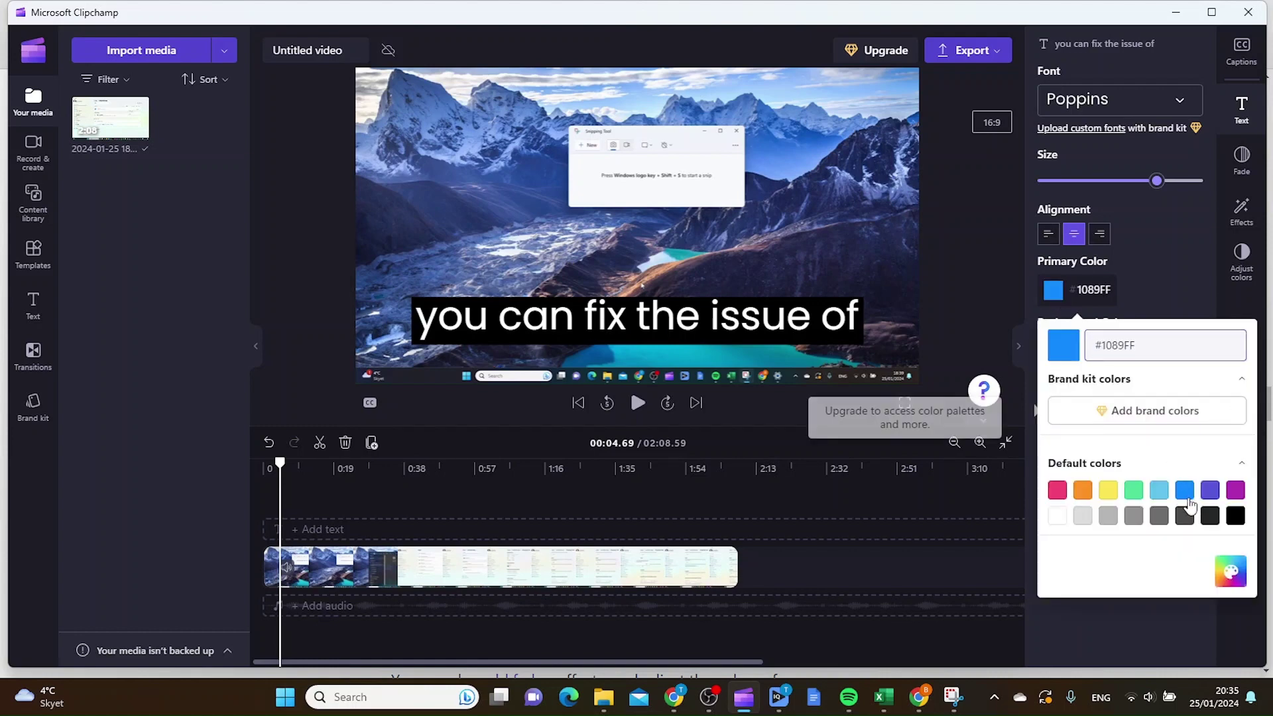
click(1161, 238)
click(1052, 350)
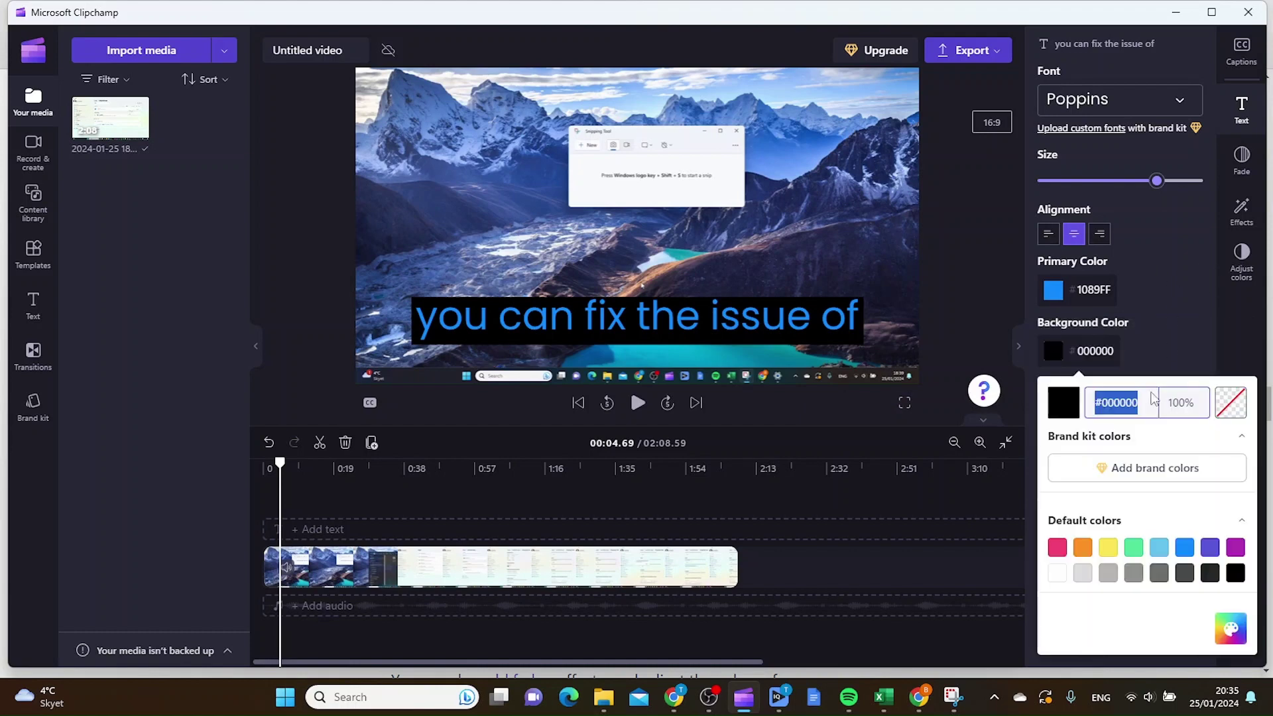
click(1133, 574)
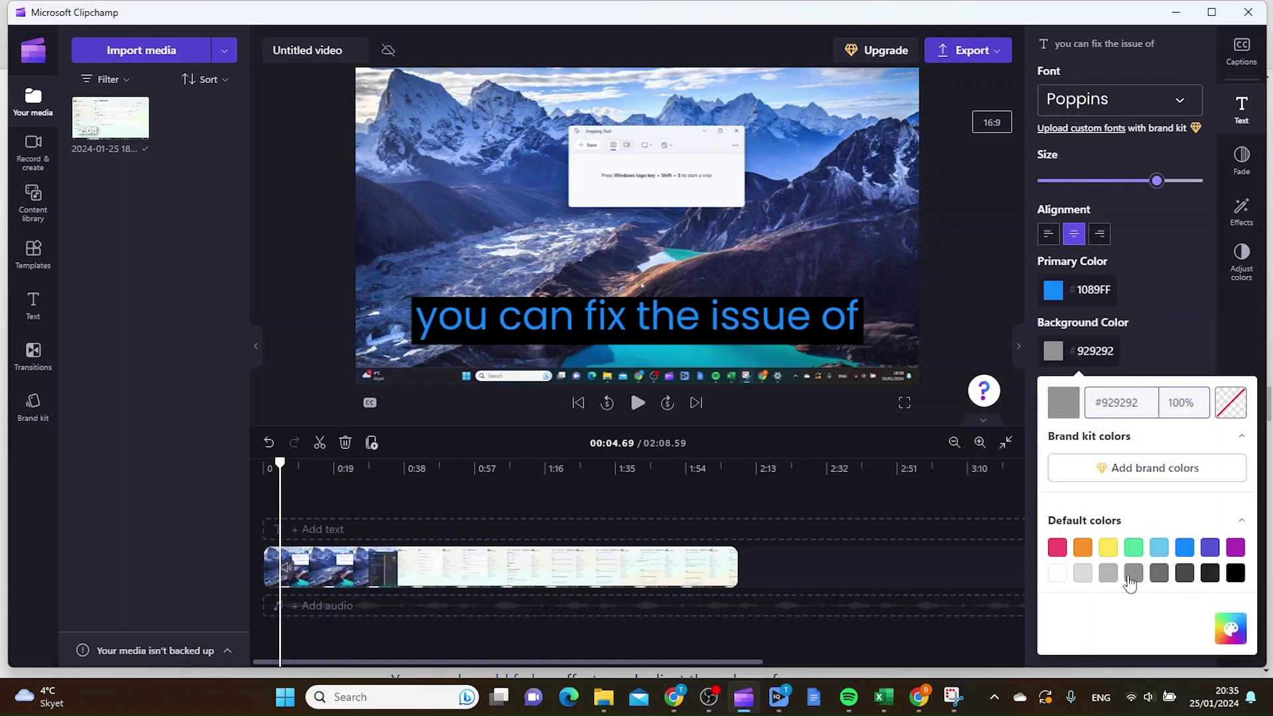
click(1233, 572)
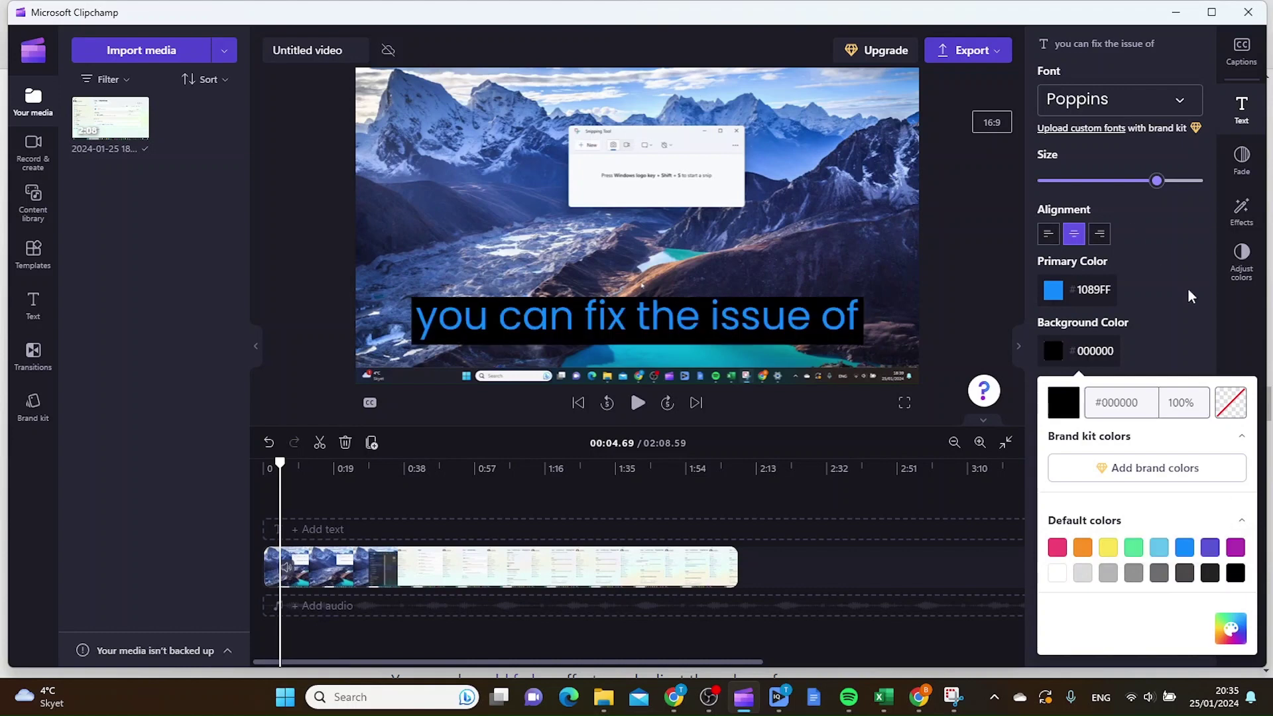
click(1189, 289)
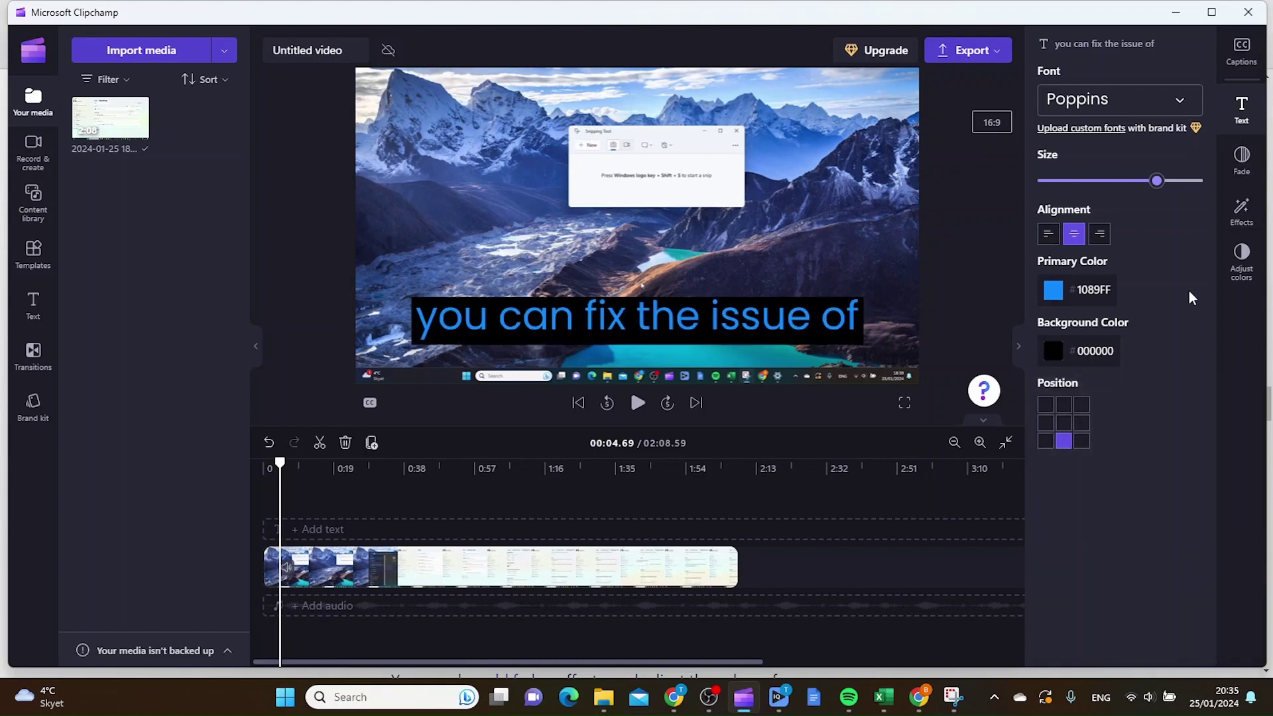
Try several caption positions, move the captions back to the bottom, and apply the Anton font.
click(1064, 423)
click(1063, 405)
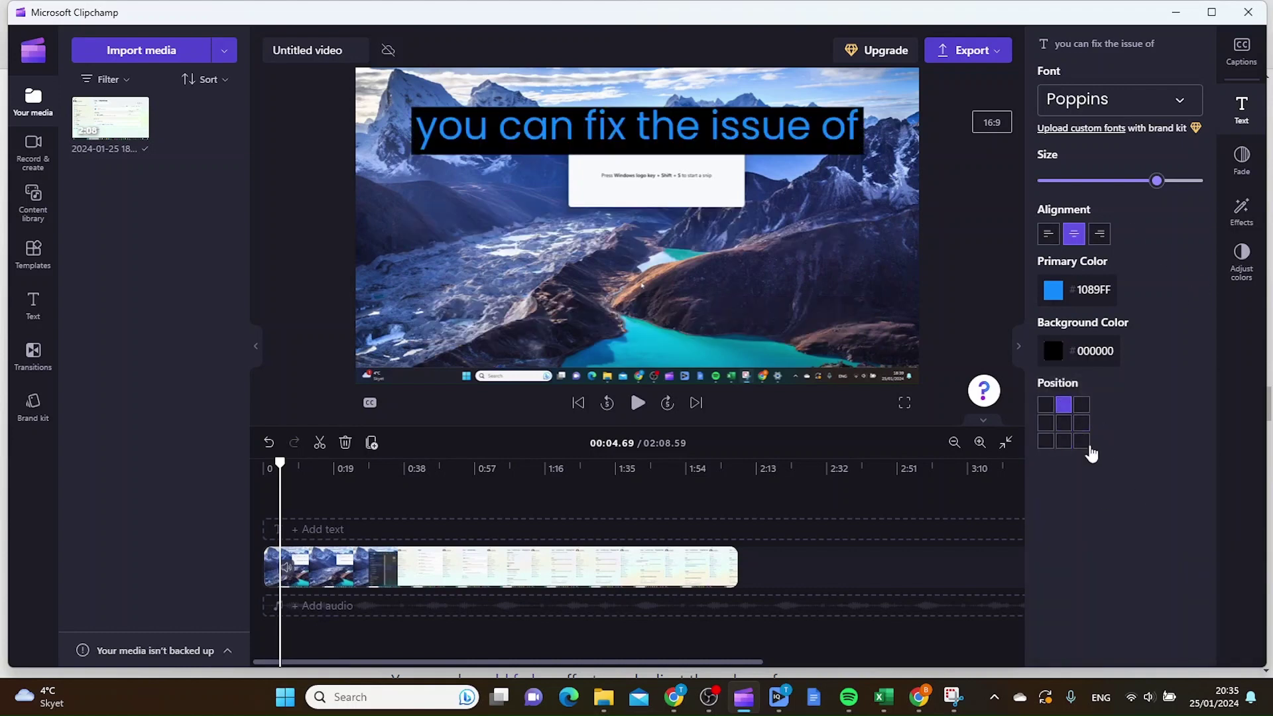
click(1082, 406)
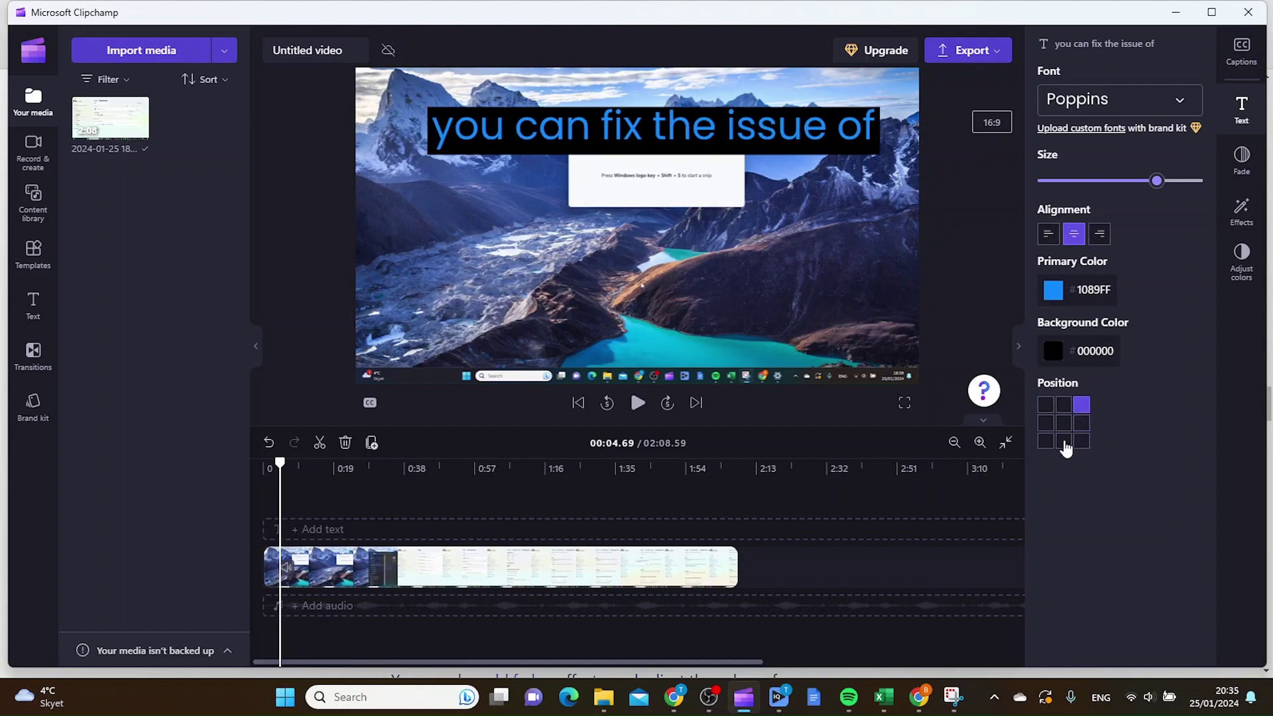
click(1065, 431)
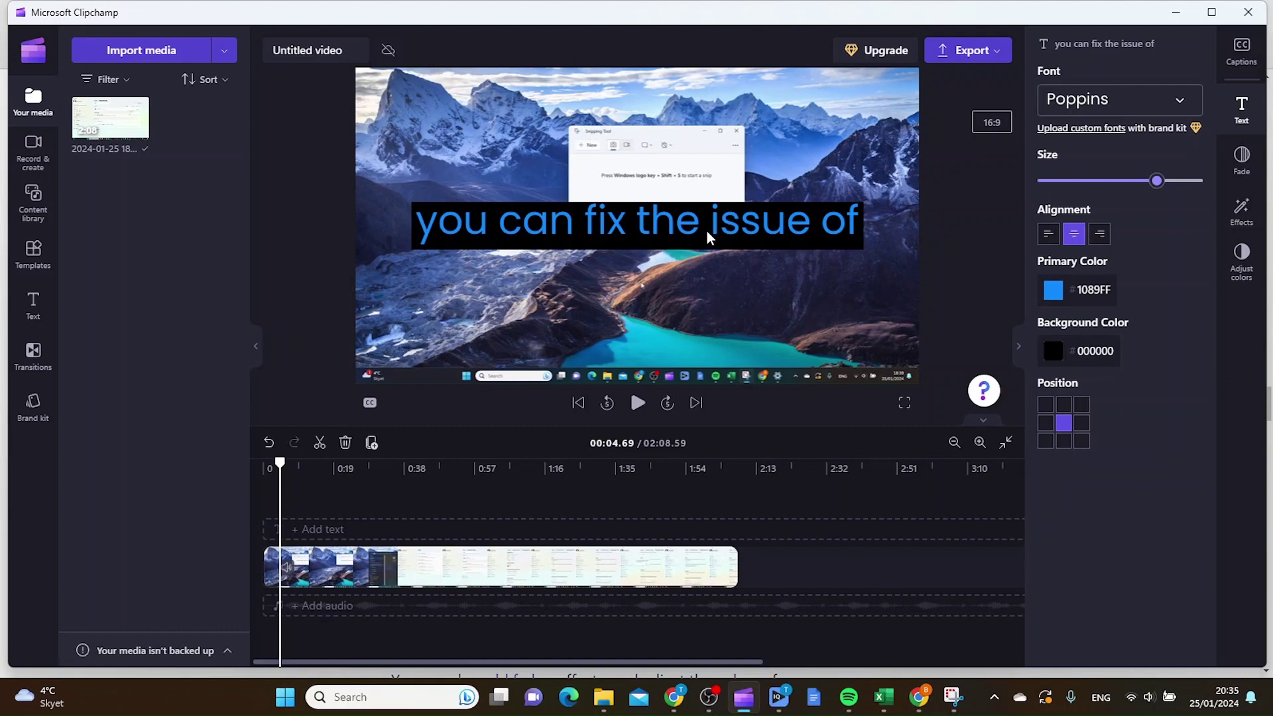
click(736, 231)
mouse_move(696, 227)
mouse_down()
mouse_move(703, 278)
mouse_move(730, 333)
mouse_move(744, 332)
mouse_up()
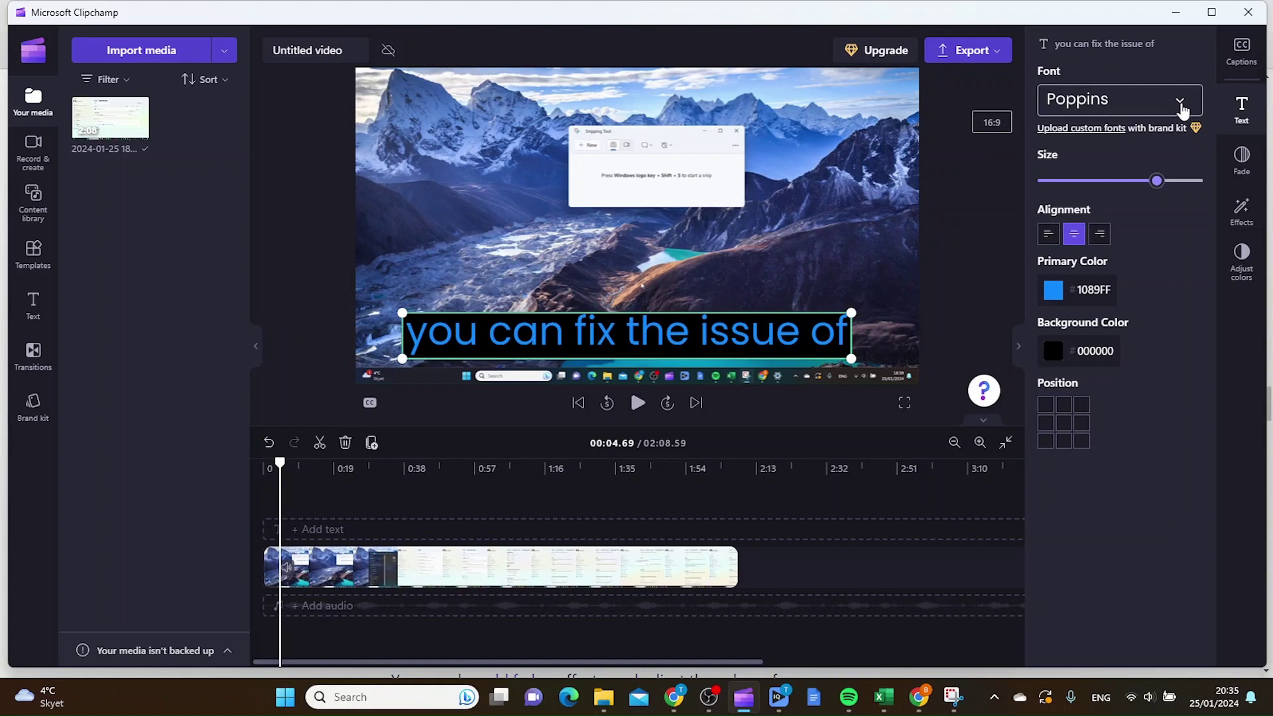
click(1180, 103)
click(1082, 353)
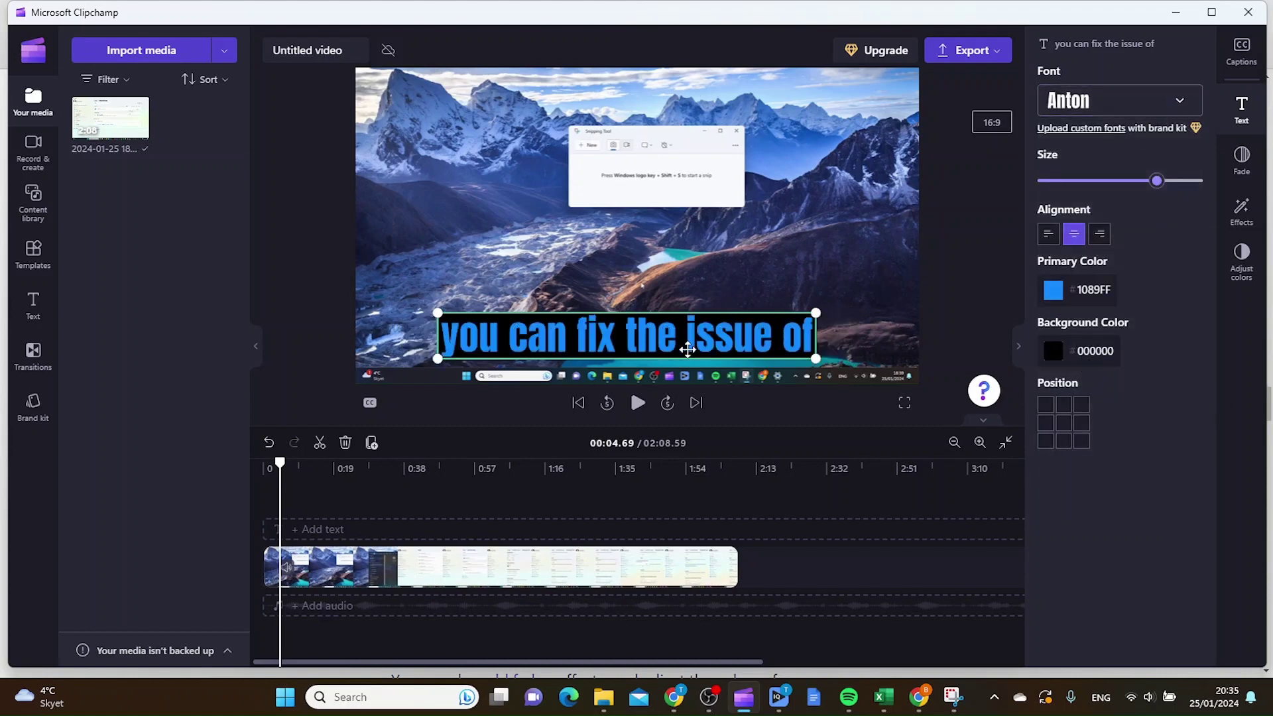
Browse the Fade and Effects options, then nudge the caption Temperature slider slightly cooler.
click(1242, 162)
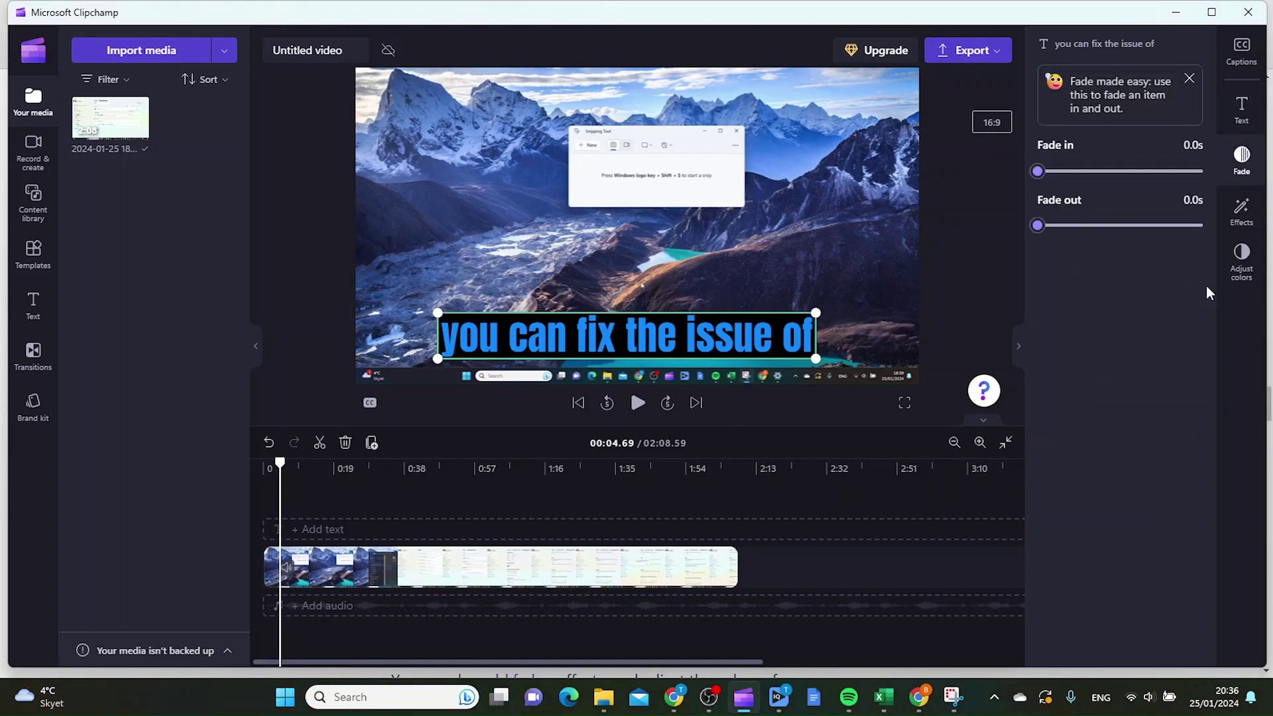
click(1241, 209)
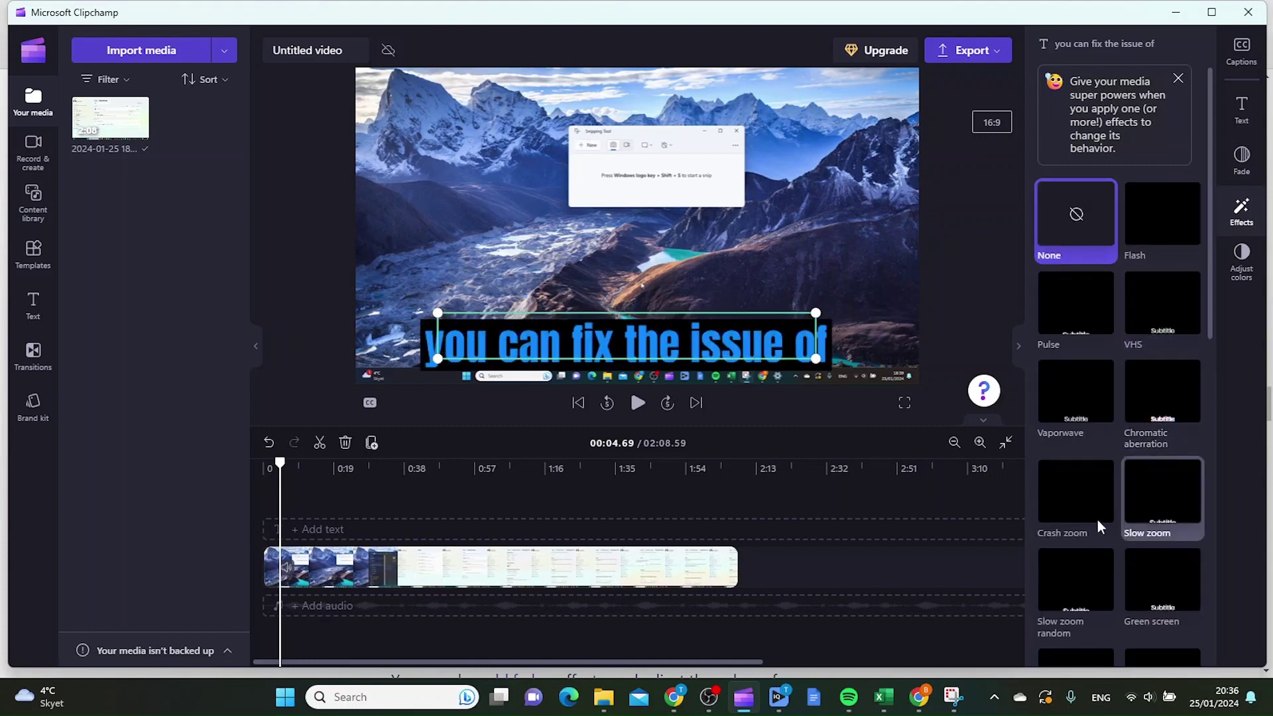
scroll(1103, 519, down, 3)
scroll(1110, 511, down, 2)
scroll(1111, 511, down, 3)
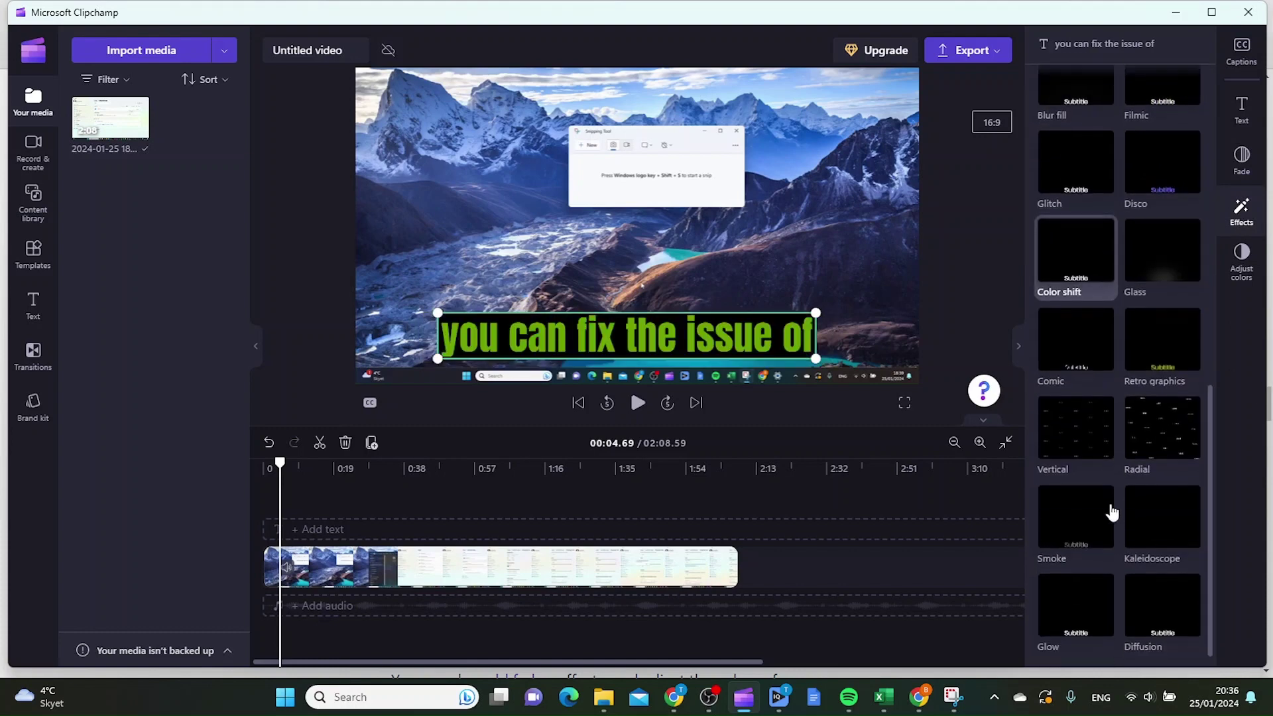
scroll(1110, 511, up, 7)
scroll(1198, 366, up, 1)
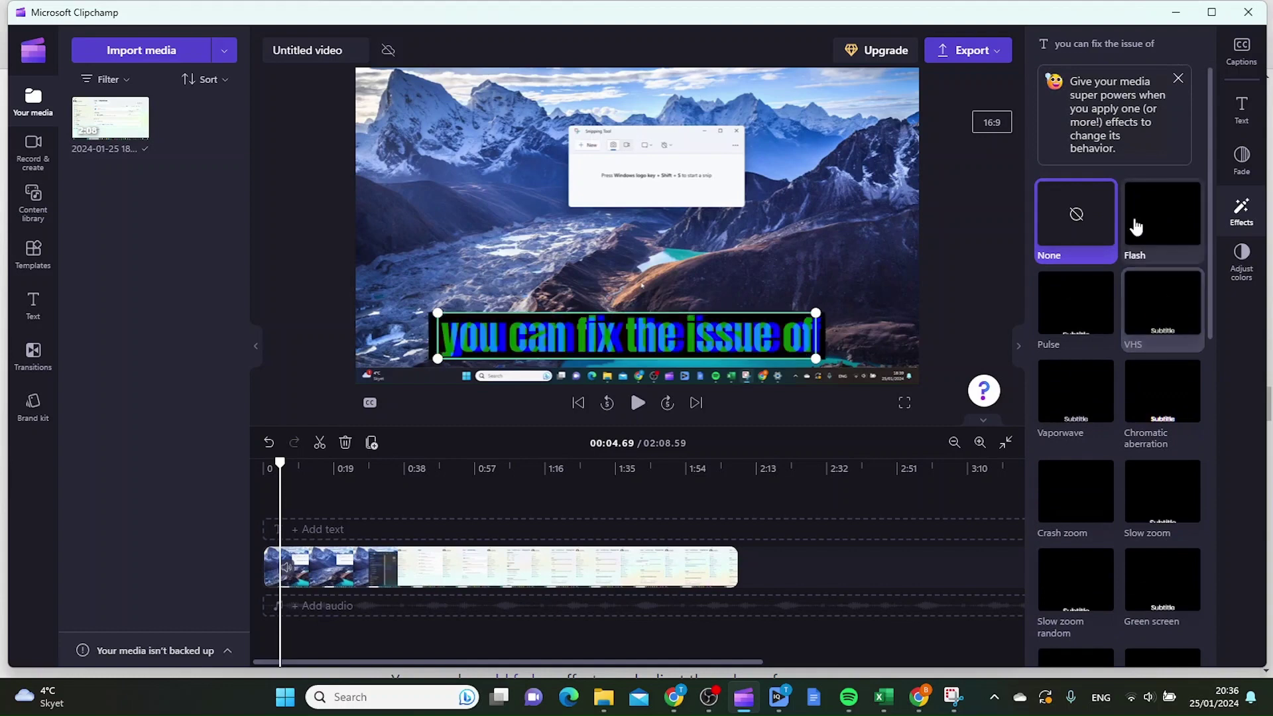
click(1241, 261)
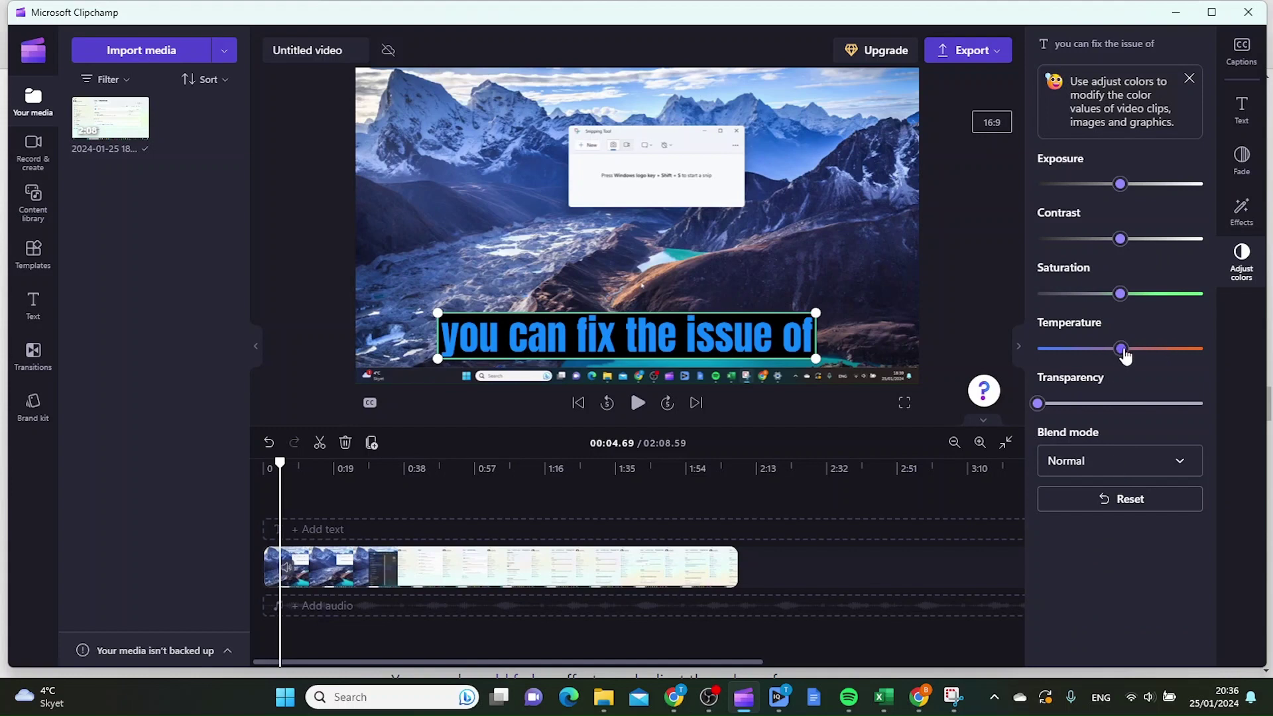
drag(1119, 348, 1099, 348)
Toggle Hide captions in video on and back off so the captions stay visible.
click(1241, 49)
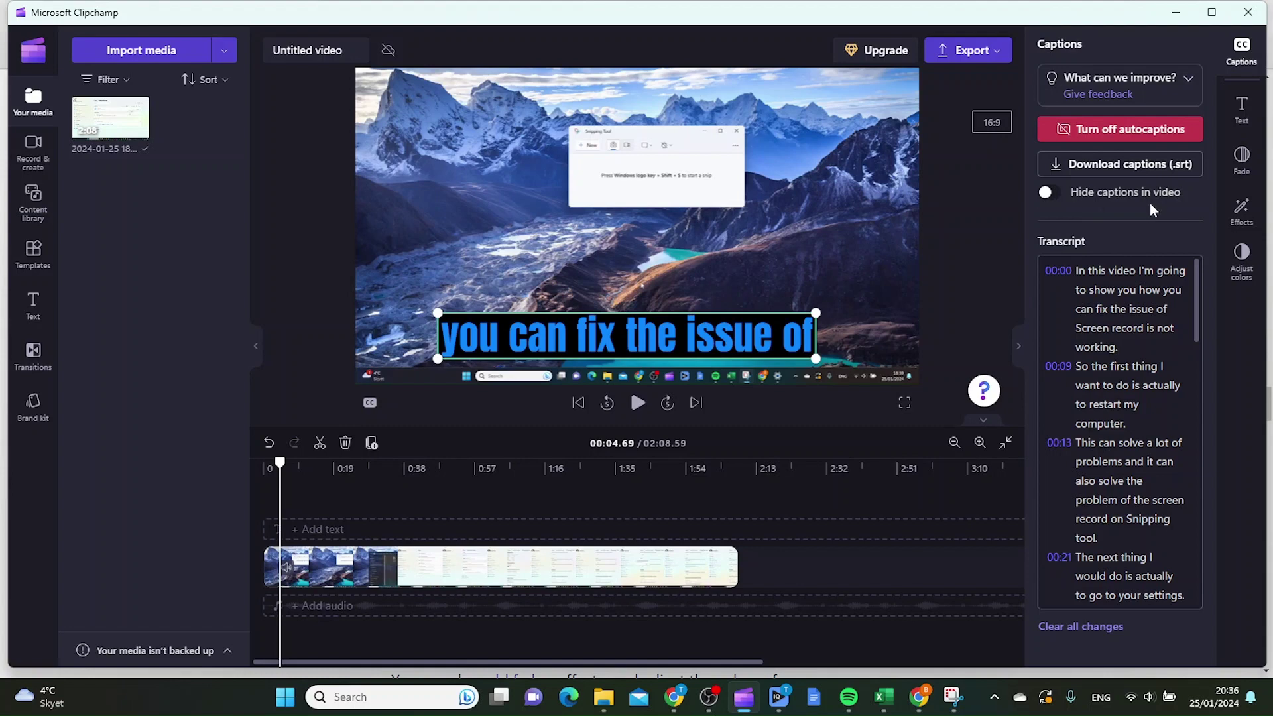
click(1044, 193)
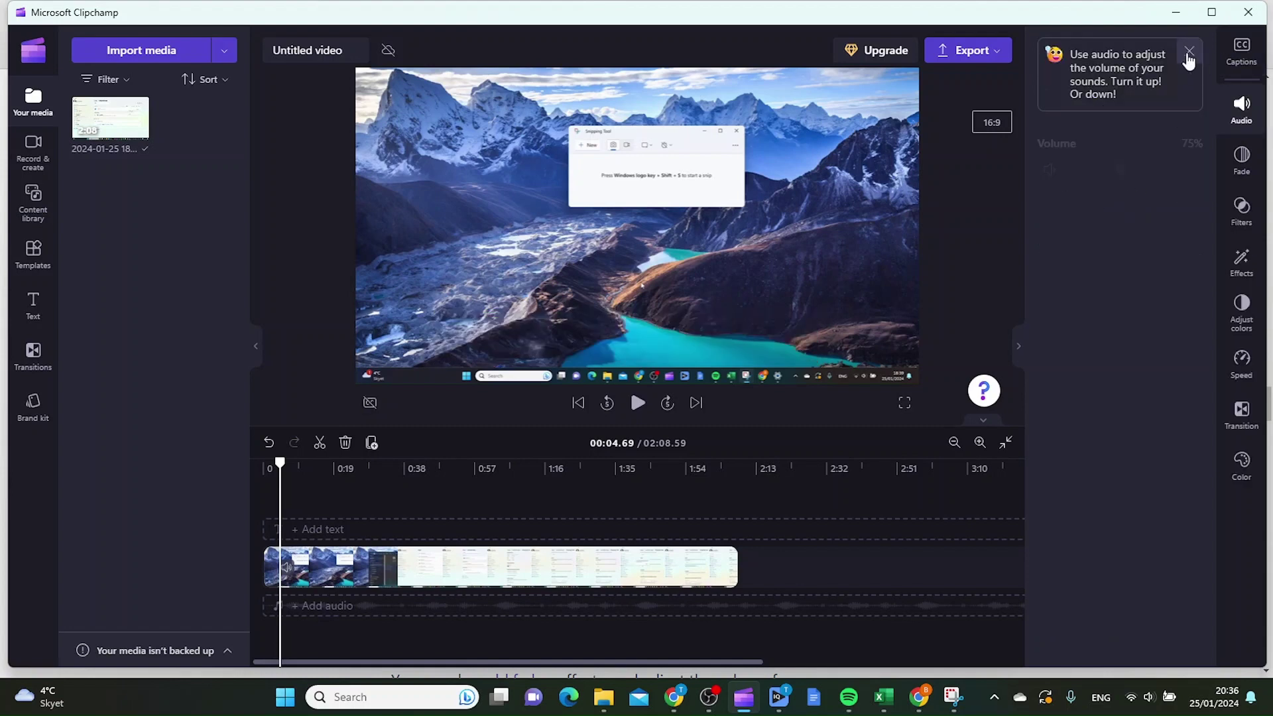
click(1241, 52)
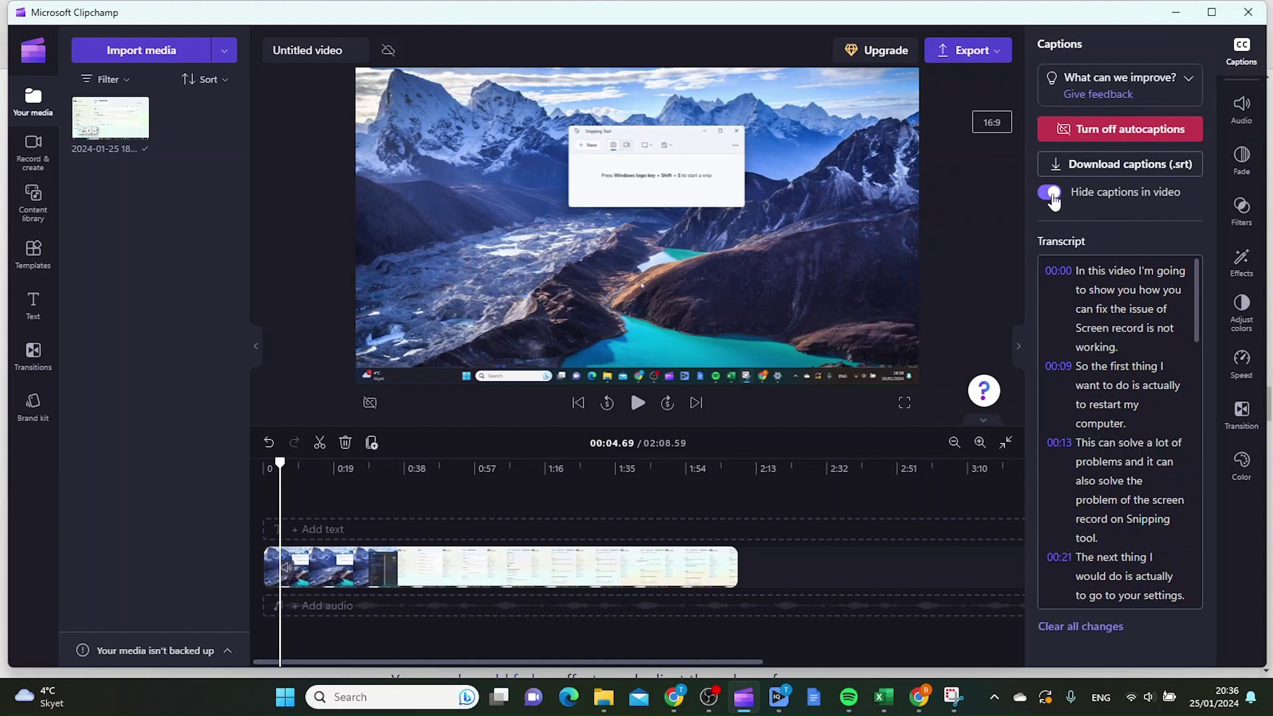
click(1049, 193)
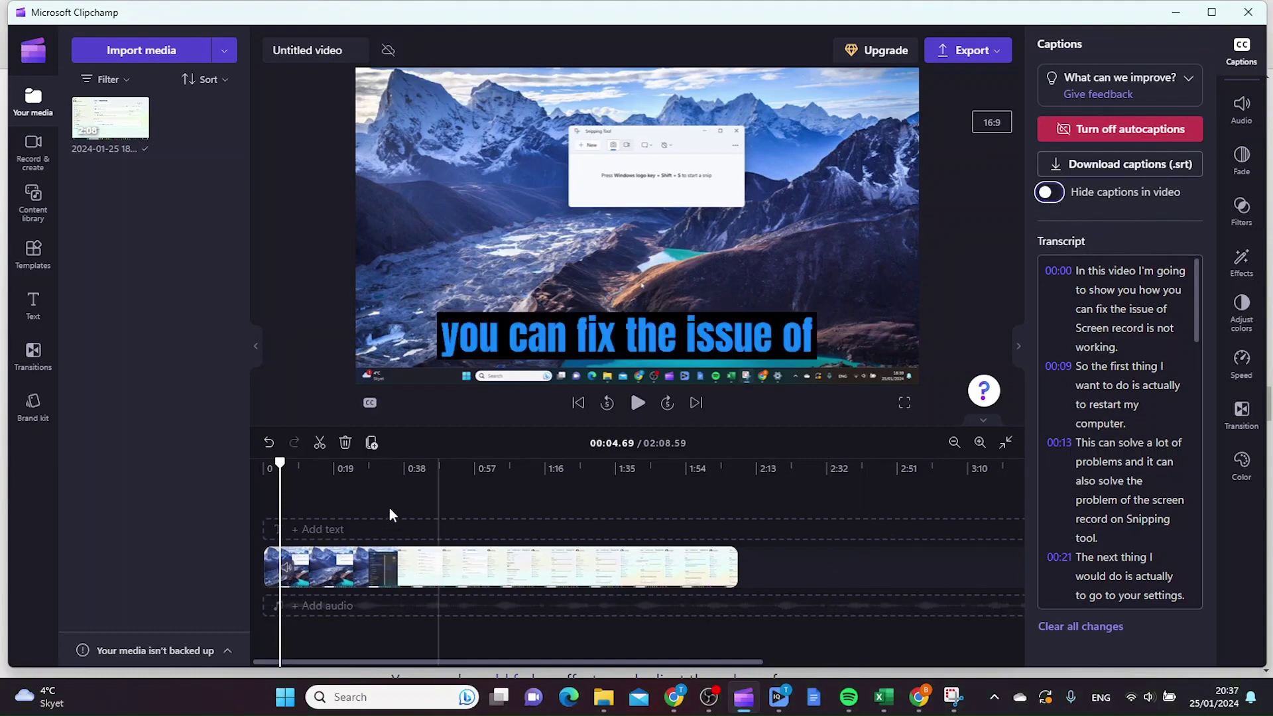
scroll(1160, 448, down, 3)
scroll(1159, 448, down, 5)
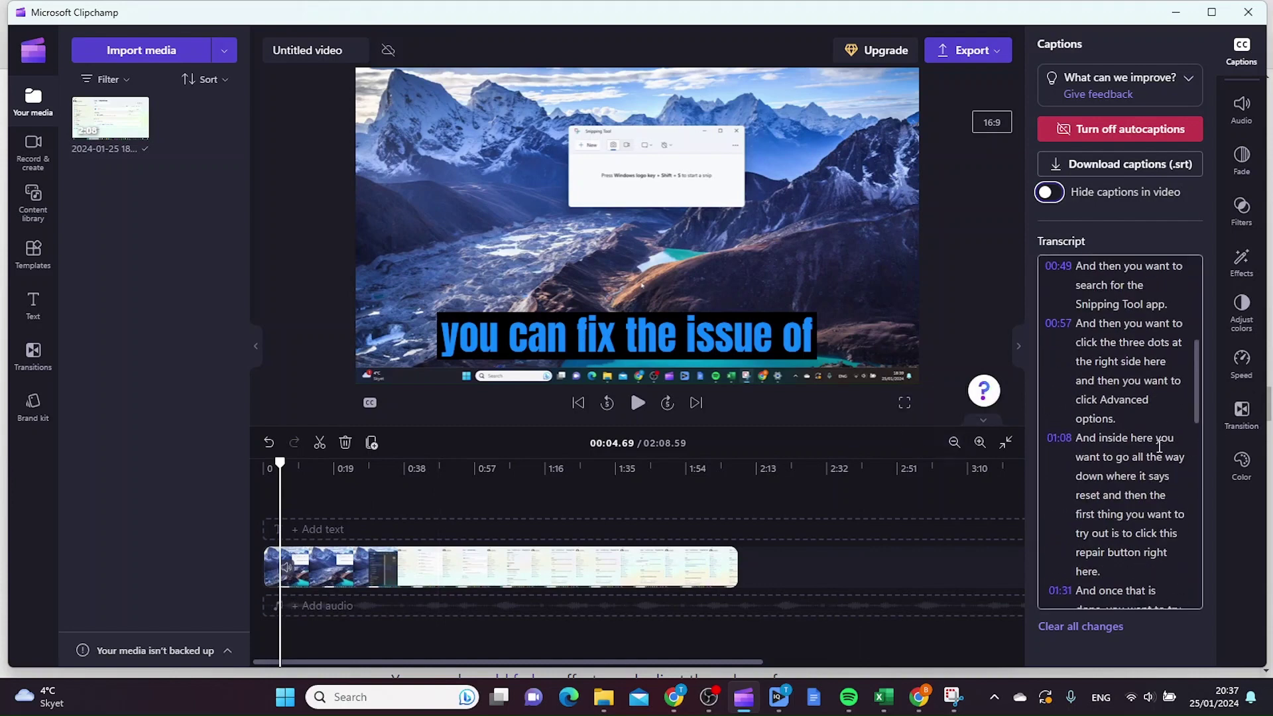
scroll(1159, 448, down, 5)
scroll(1159, 448, down, 3)
scroll(1159, 448, up, 5)
scroll(1144, 442, up, 5)
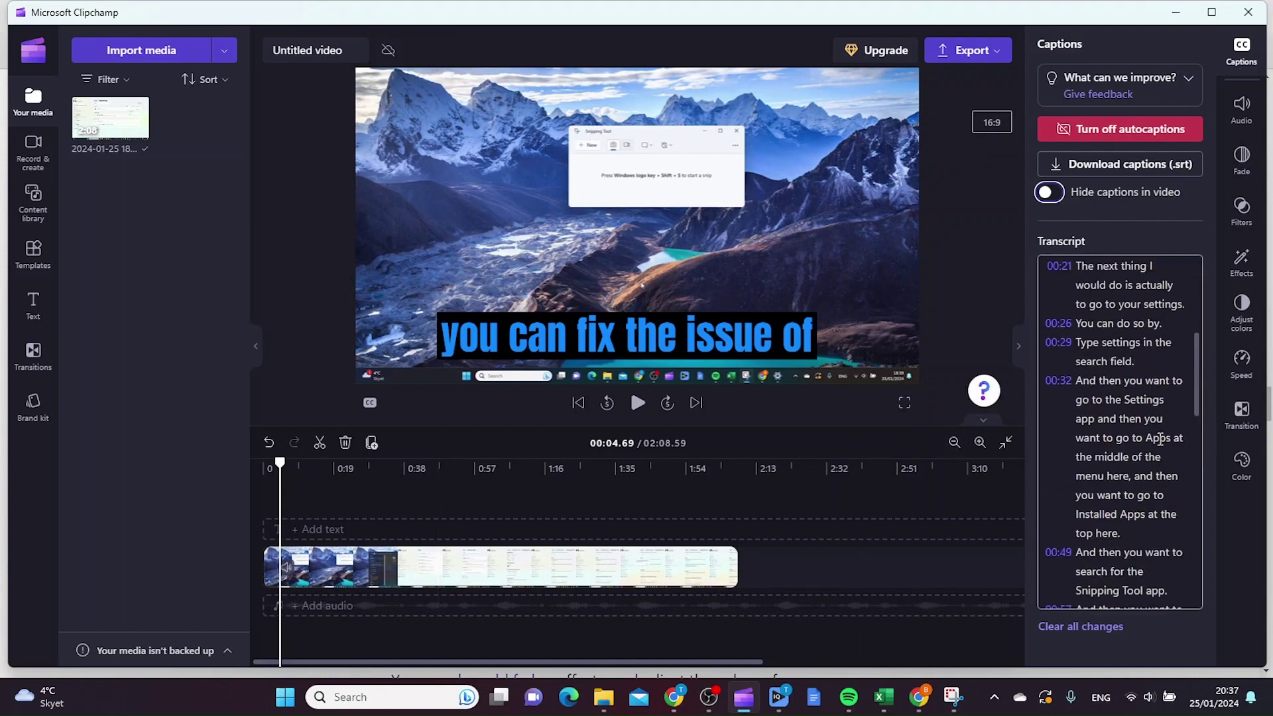
scroll(1094, 435, up, 4)
Show the export quality choices, from 480p up to 1080p.
click(965, 55)
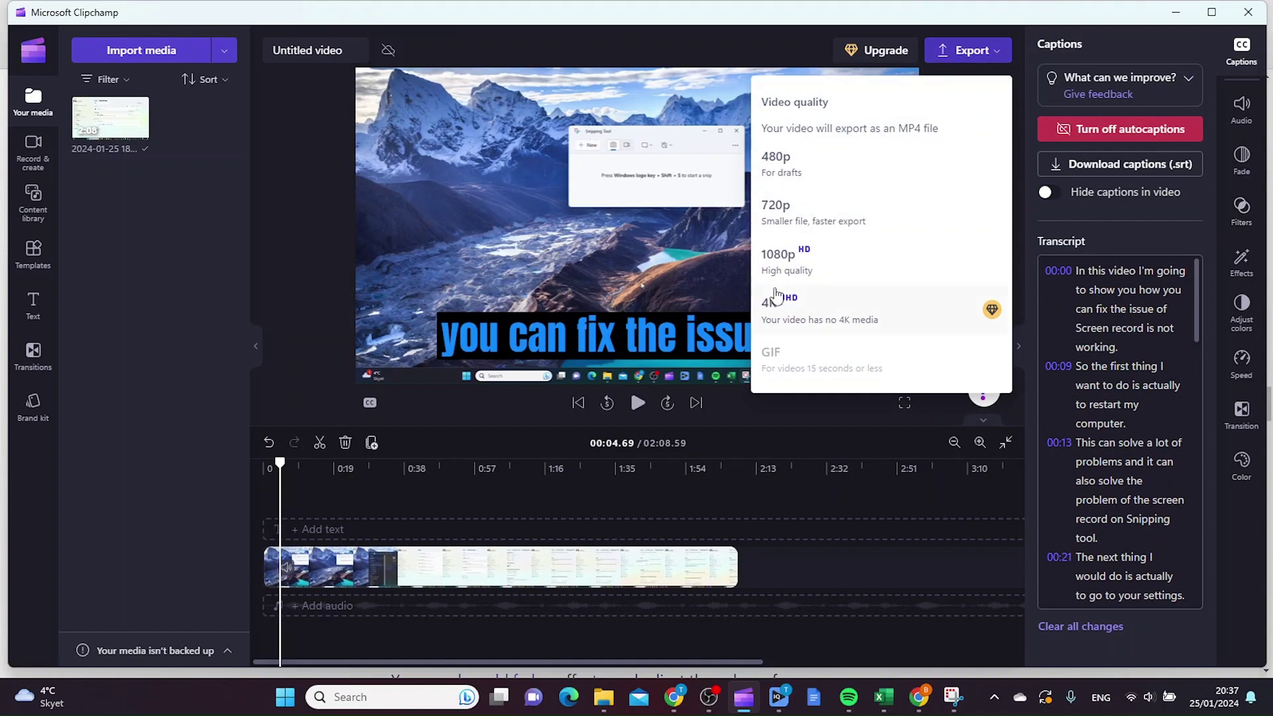